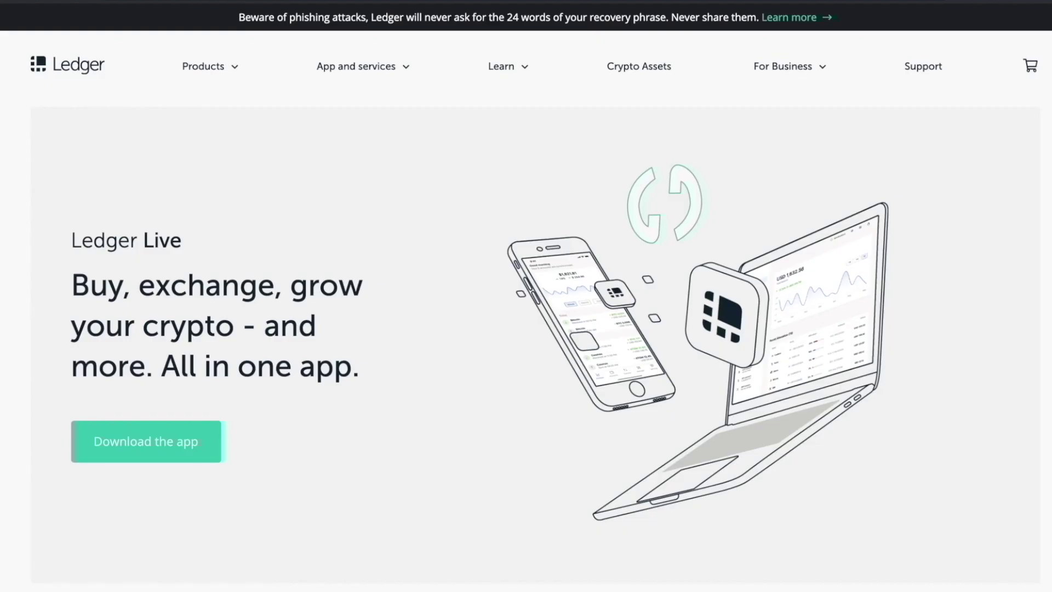
# Open the MetaMask wallet extension and unlock it with the account password.
pyautogui.click(997, 2)
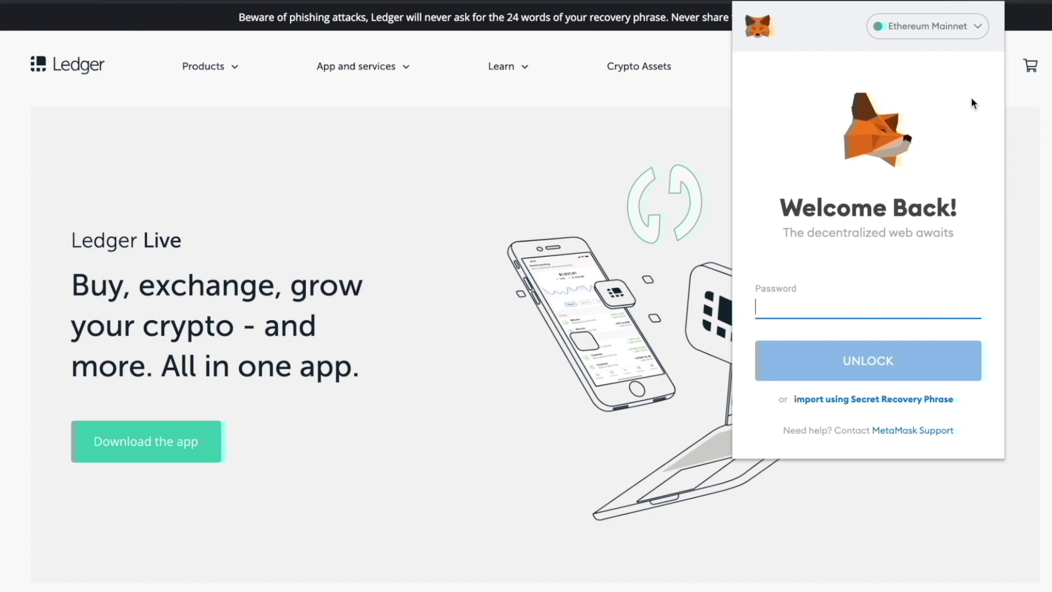
pyautogui.write('•••••••••••••••')
pyautogui.press('Return')
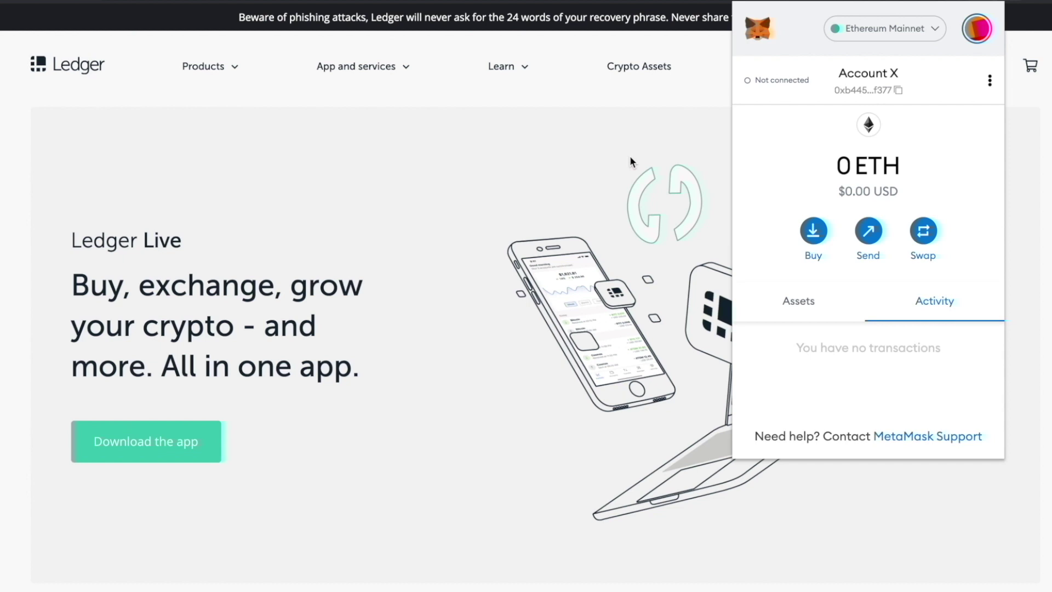
# Check the Use Ledger Live option in MetaMask's advanced settings, and close the wallet extension.
pyautogui.click(978, 31)
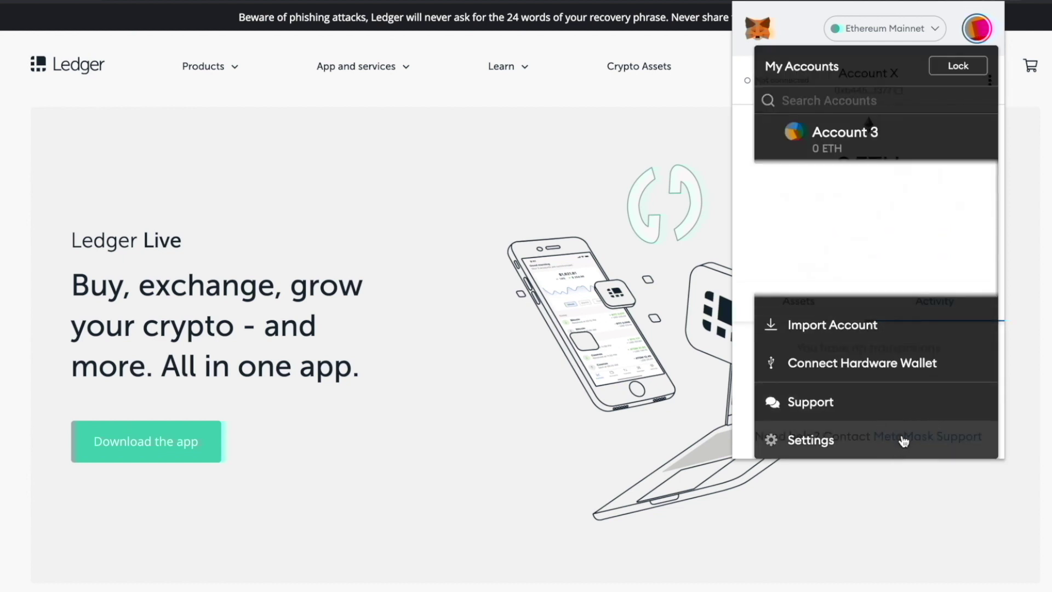
pyautogui.click(903, 437)
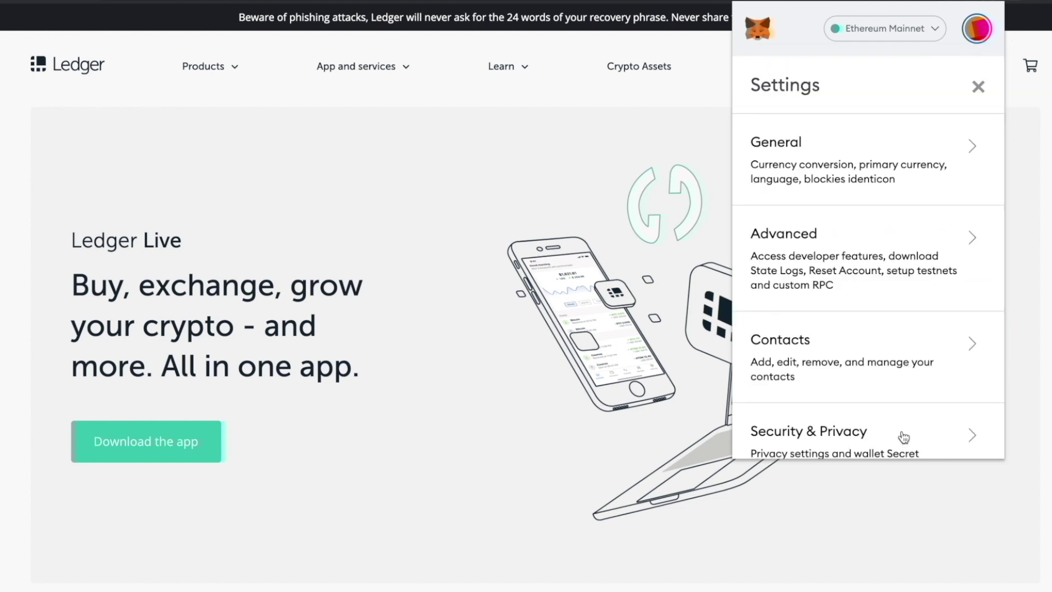
pyautogui.click(844, 265)
pyautogui.scroll(-15, 842, 263)
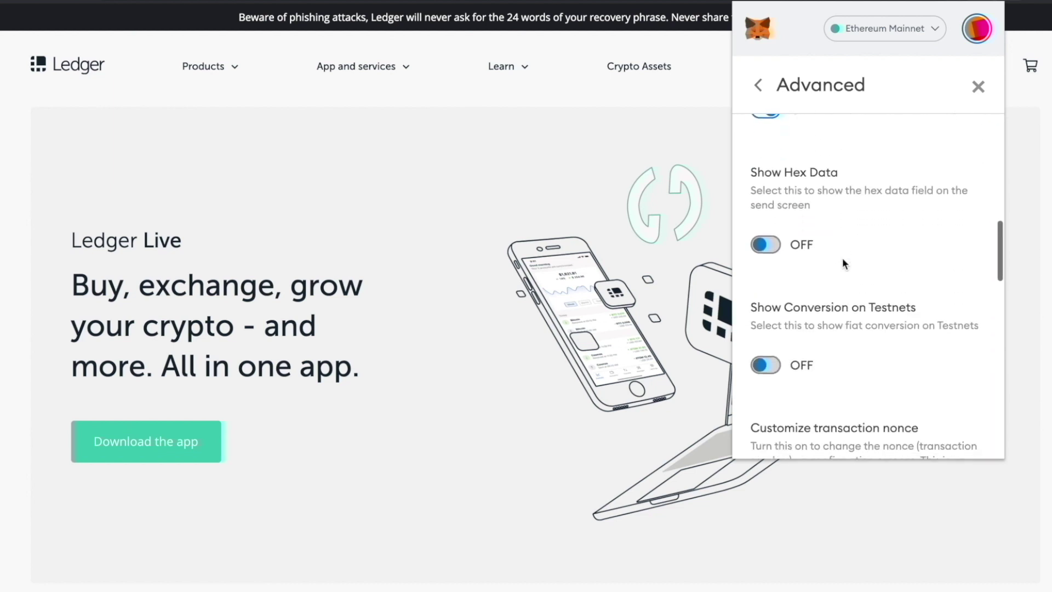
pyautogui.scroll(-7, 843, 262)
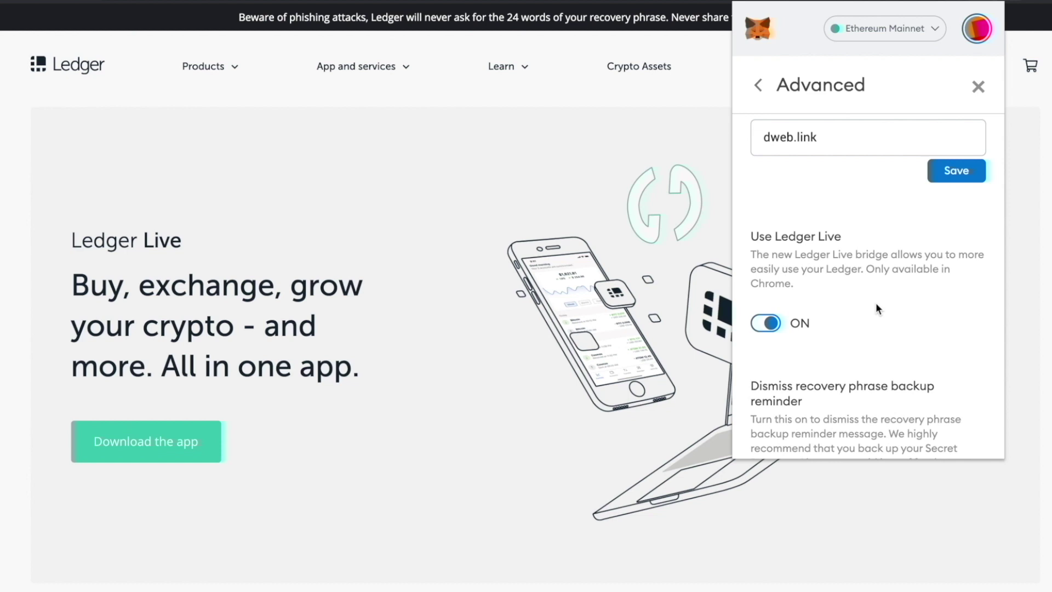
pyautogui.click(603, 269)
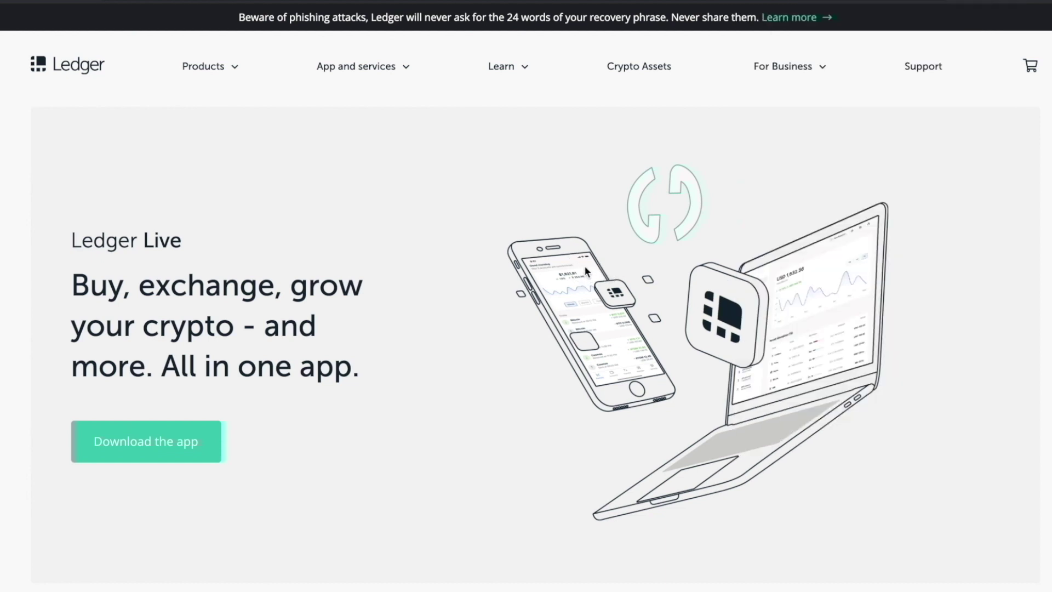
# Switch to Ledger Live and unlock it with the app password.
pyautogui.press('super+Tab')
pyautogui.press('super+Tab')
pyautogui.press('super+Tab')
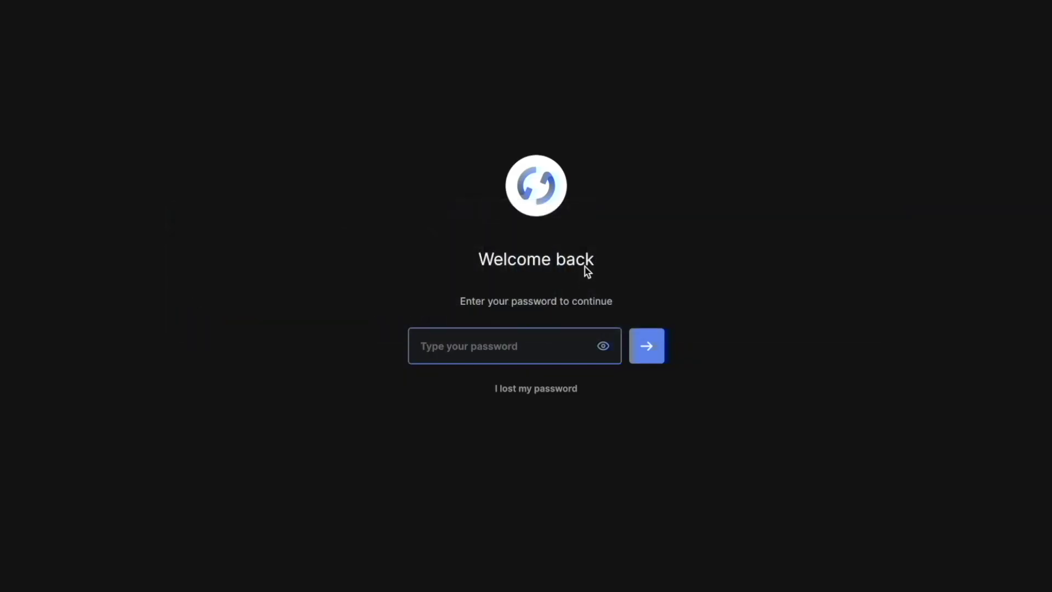
pyautogui.write('••••••••••••••')
pyautogui.press('Return')
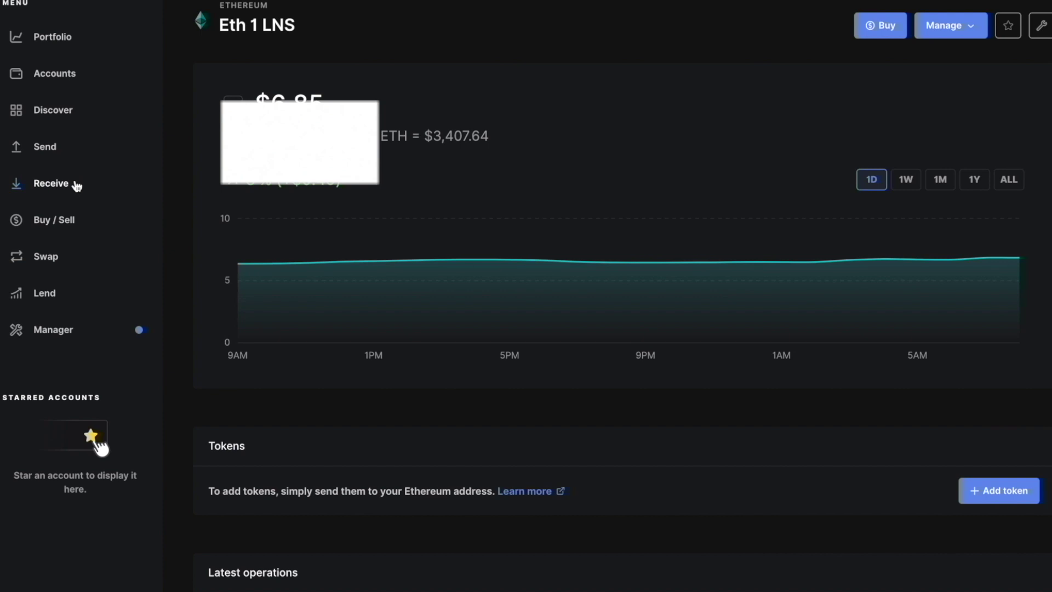
# Start receiving to the Eth 1 LNS account, copy its address, and complete the address verification.
pyautogui.click(75, 185)
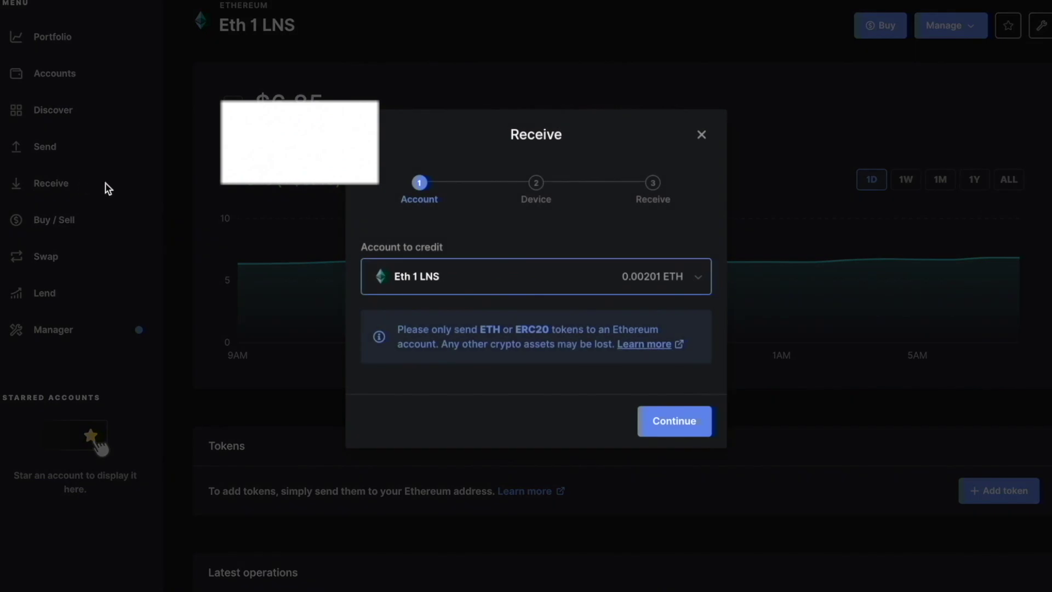
pyautogui.click(677, 419)
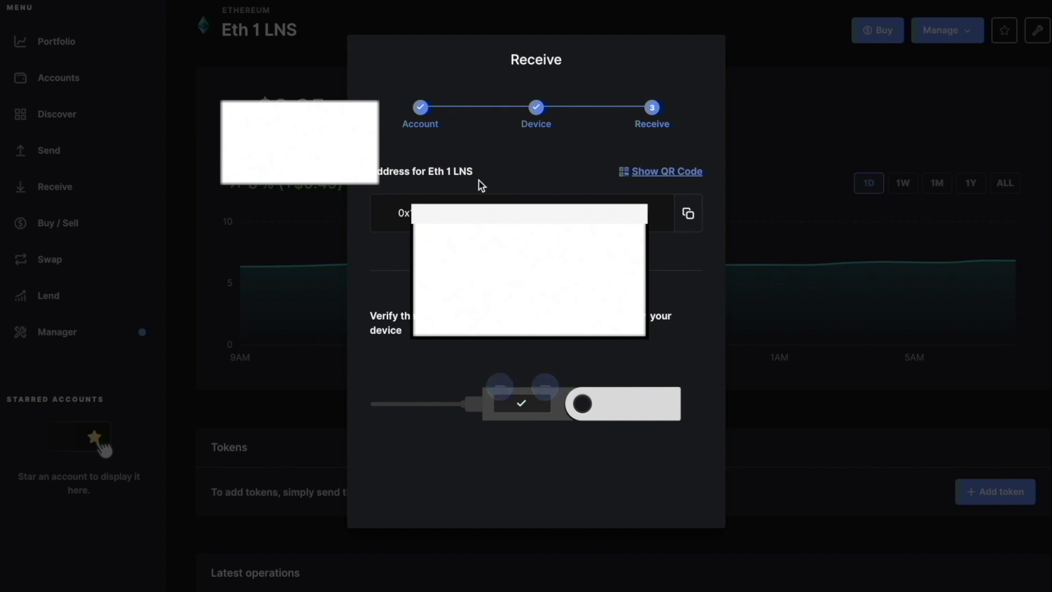
pyautogui.click(690, 214)
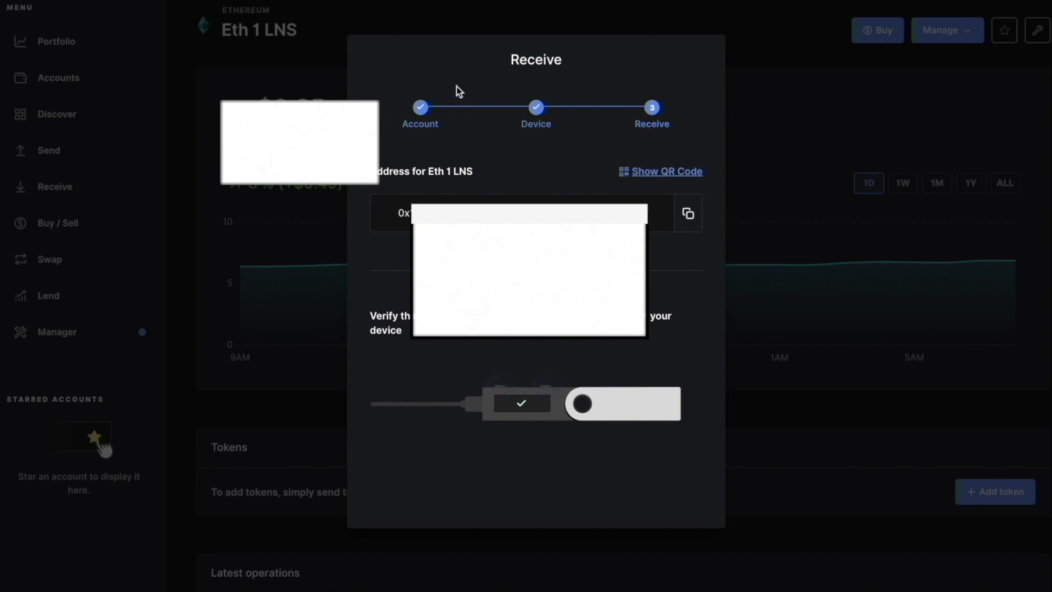
pyautogui.press('super+Tab')
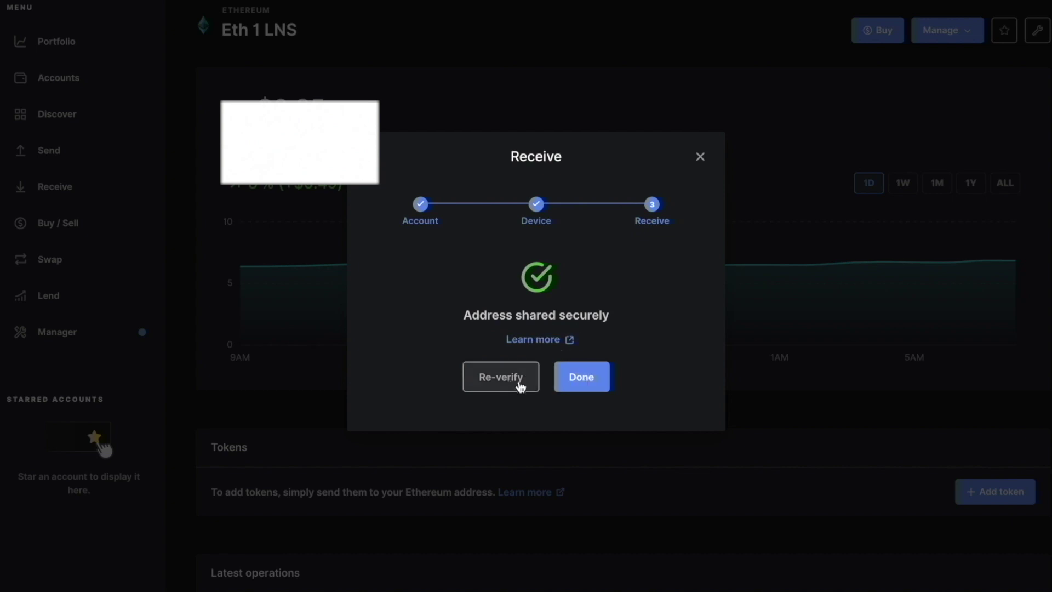
pyautogui.click(587, 387)
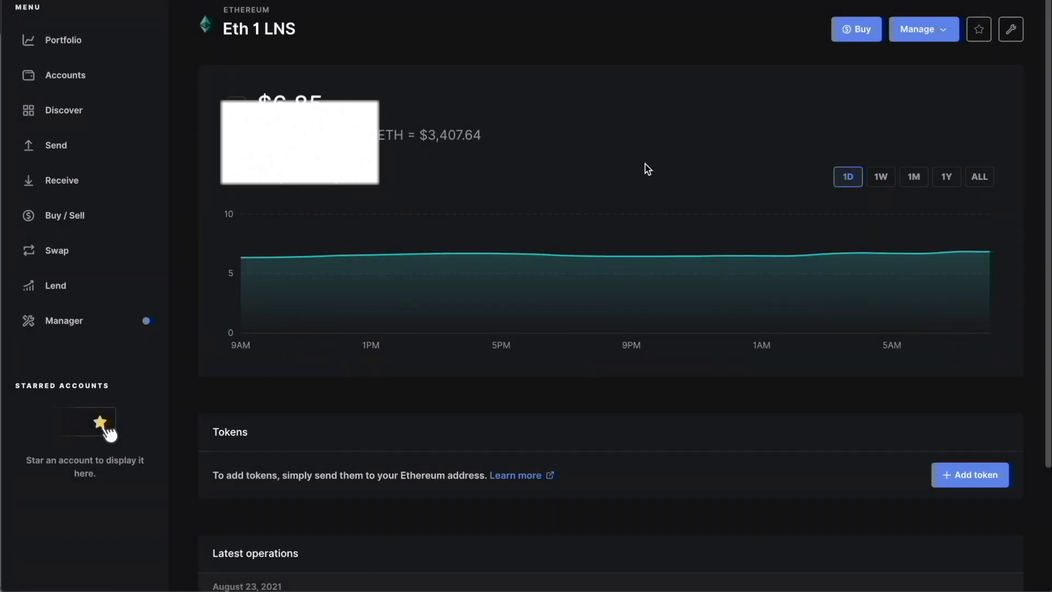
# Switch back to the browser and start connecting a hardware wallet from MetaMask's account options.
pyautogui.press('super+Tab')
pyautogui.press('super+Tab')
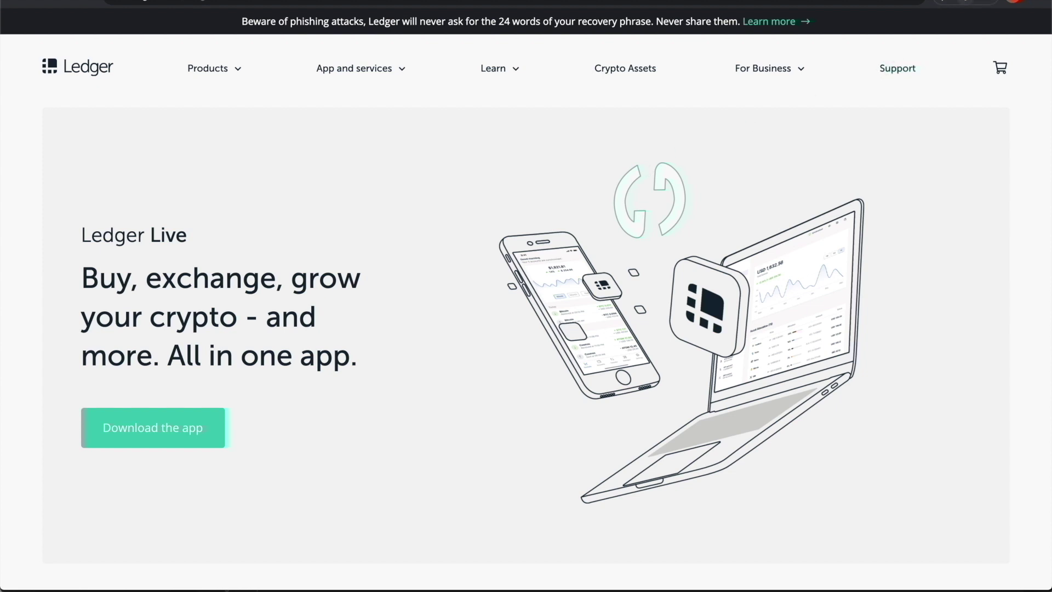
pyautogui.click(964, 3)
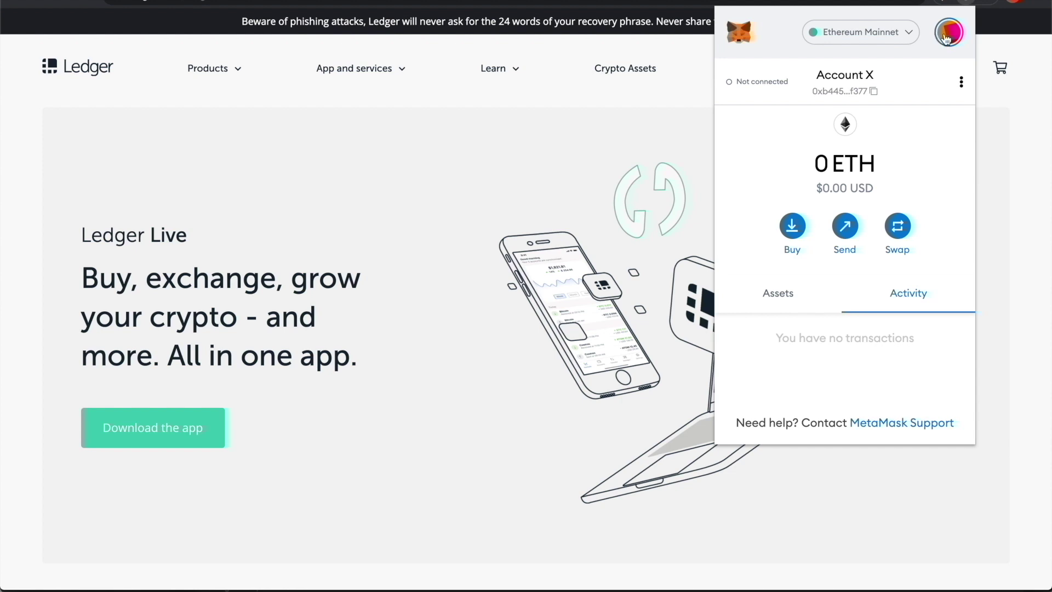
pyautogui.click(947, 34)
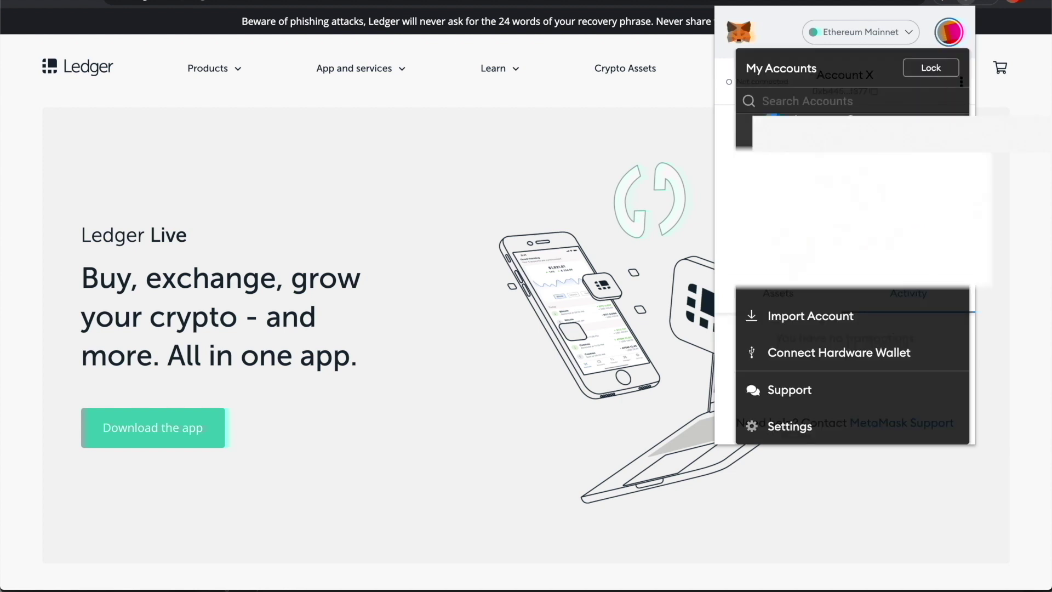
pyautogui.click(884, 357)
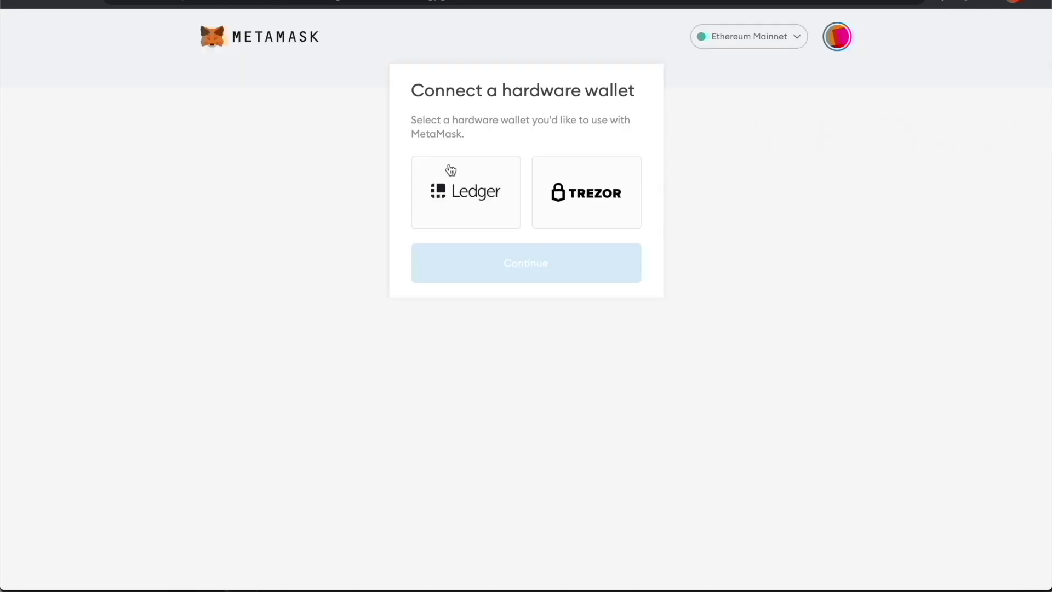
# Choose Ledger as the hardware wallet, allow the site to launch Ledger Live, and open the device bridge.
pyautogui.click(481, 193)
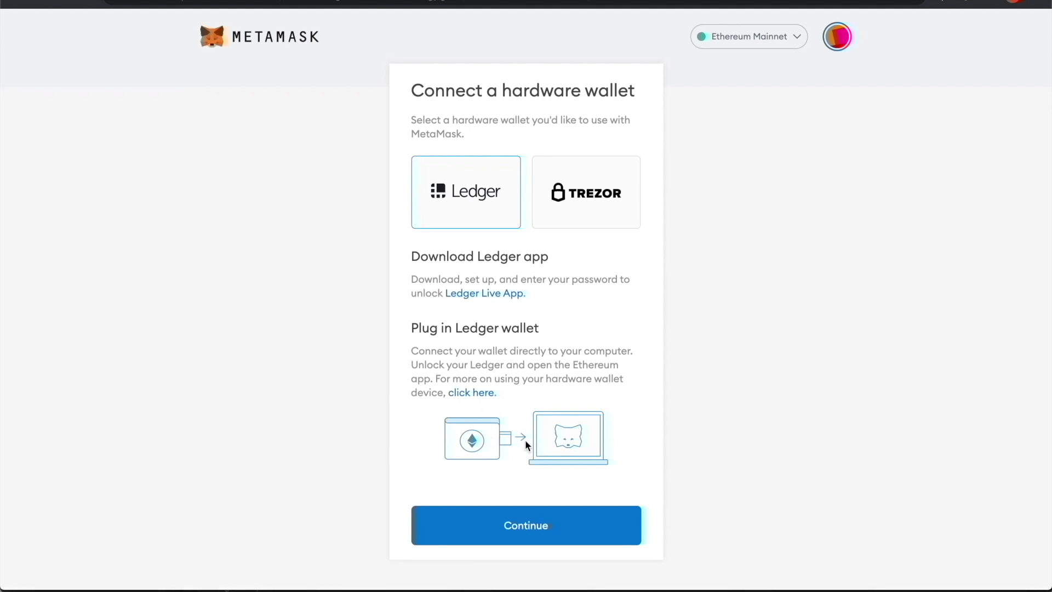
pyautogui.click(475, 523)
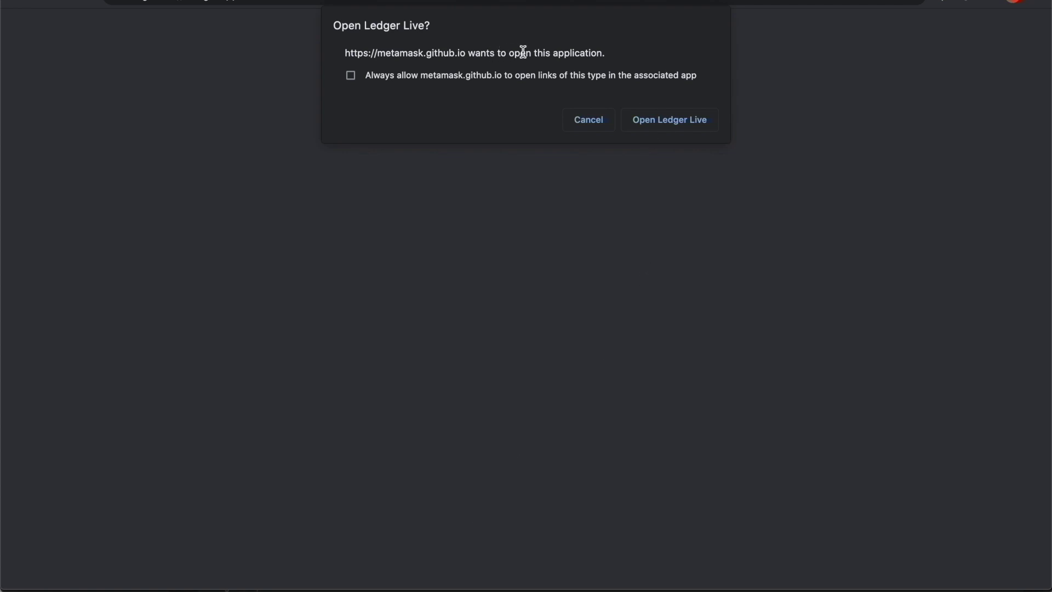
pyautogui.click(678, 118)
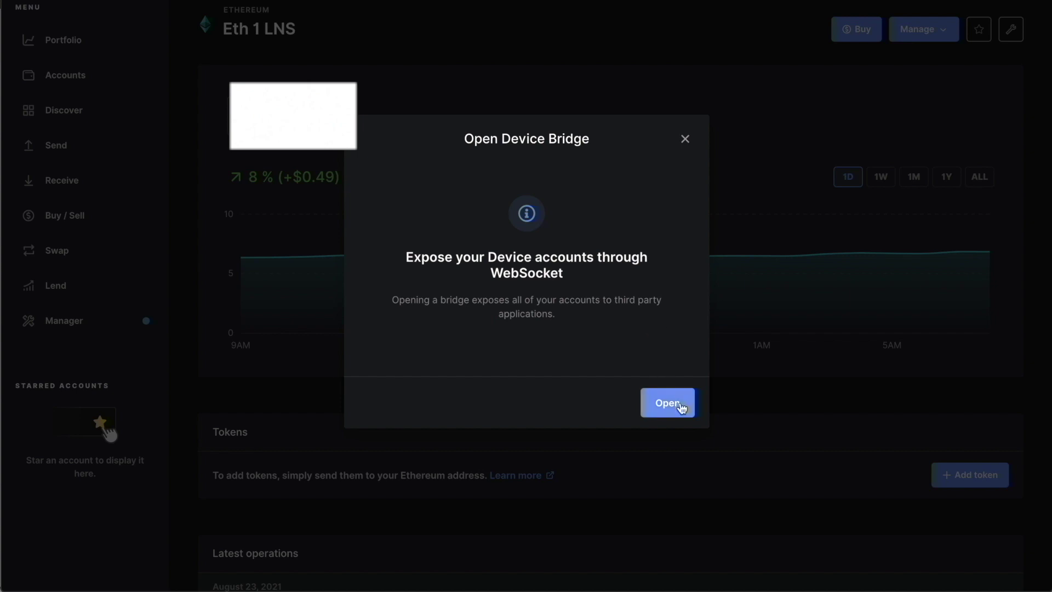
pyautogui.click(659, 399)
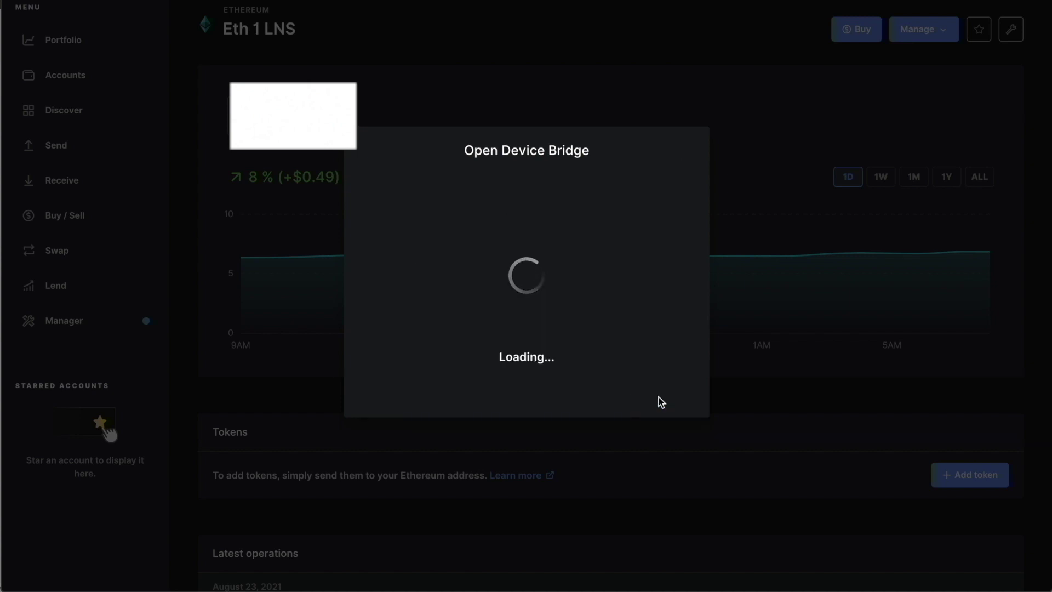
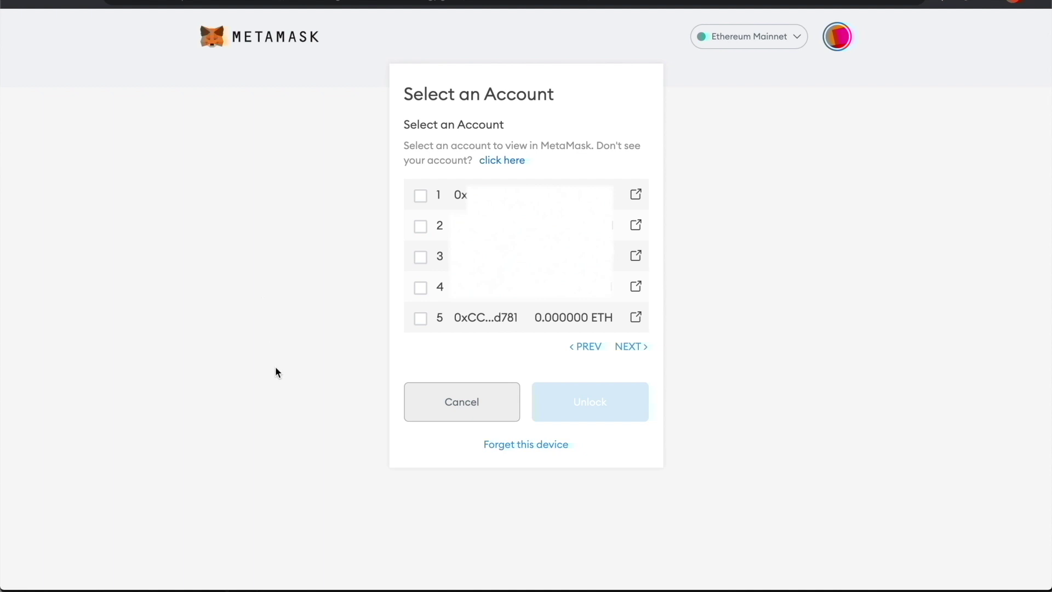
# Switch to the note with the saved wallet address, compare it with MetaMask's account list, and return to the browser.
pyautogui.press('super+Tab')
pyautogui.press('super+Tab')
pyautogui.press('super+Tab')
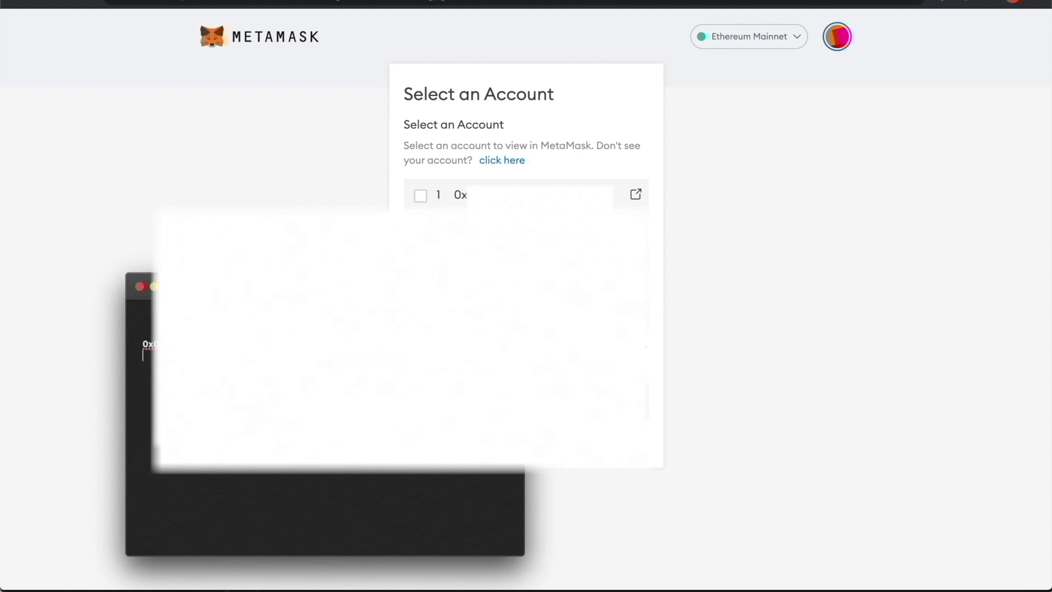
pyautogui.press('super+Tab')
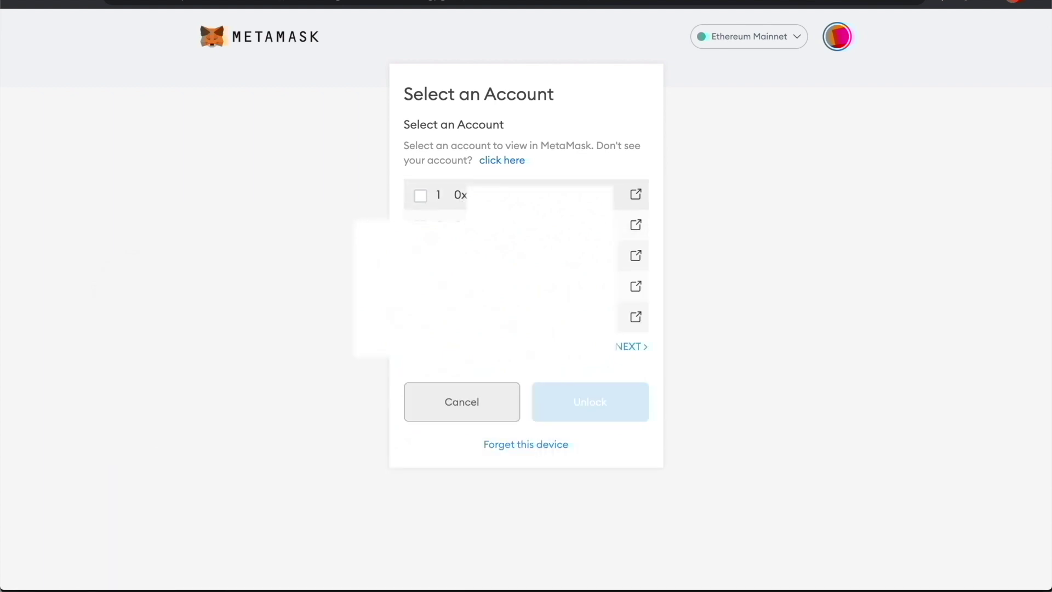
# View the first listed Ledger account on Etherscan and compare its full address with the one in the note.
pyautogui.click(635, 195)
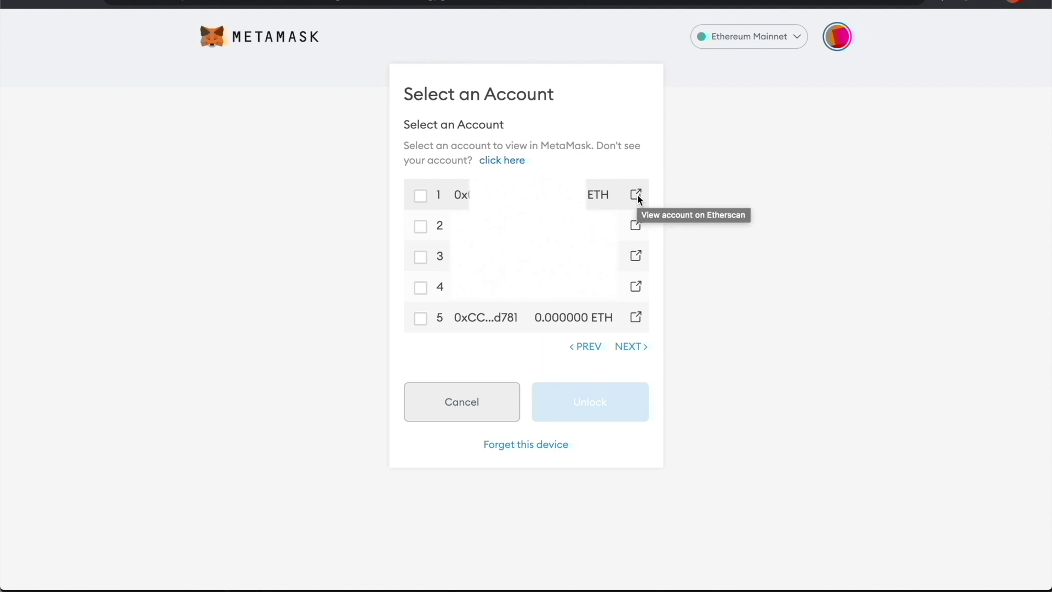
pyautogui.click(636, 195)
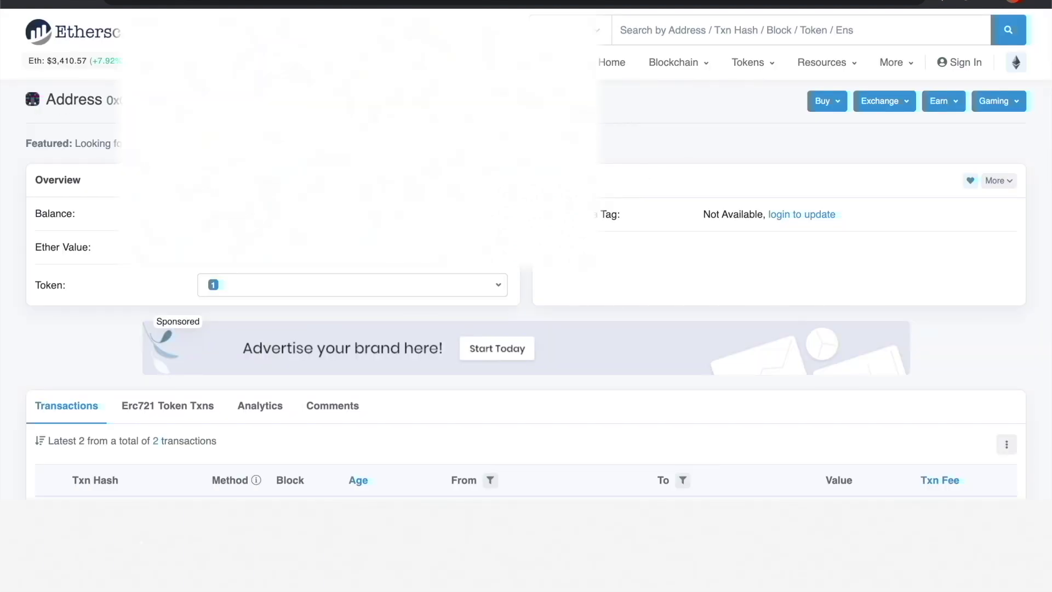
pyautogui.press('super+Tab')
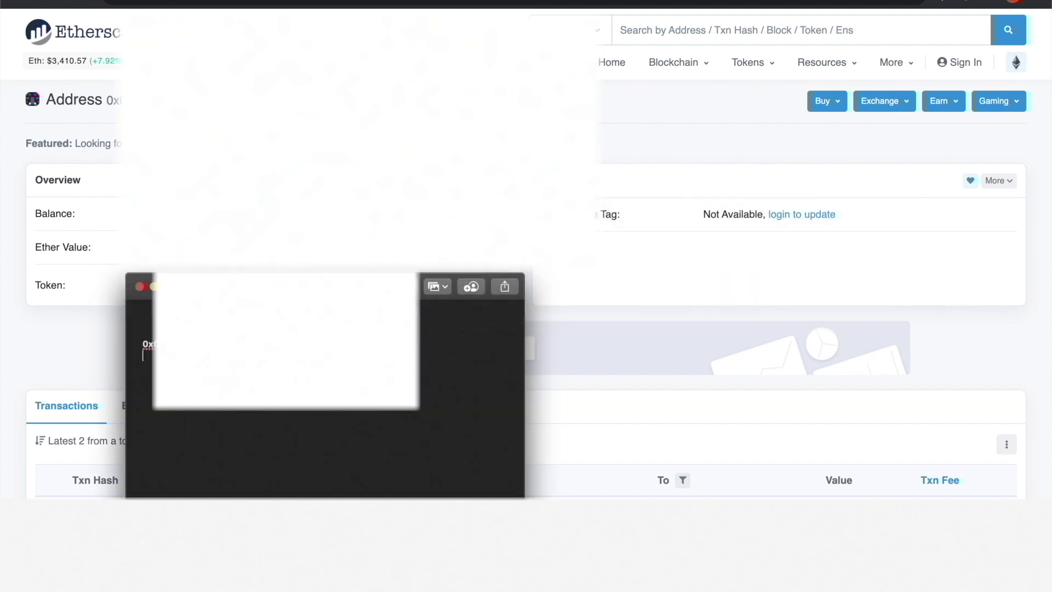
pyautogui.press('super+v')
pyautogui.doubleClick(145, 343)
pyautogui.press('Right')
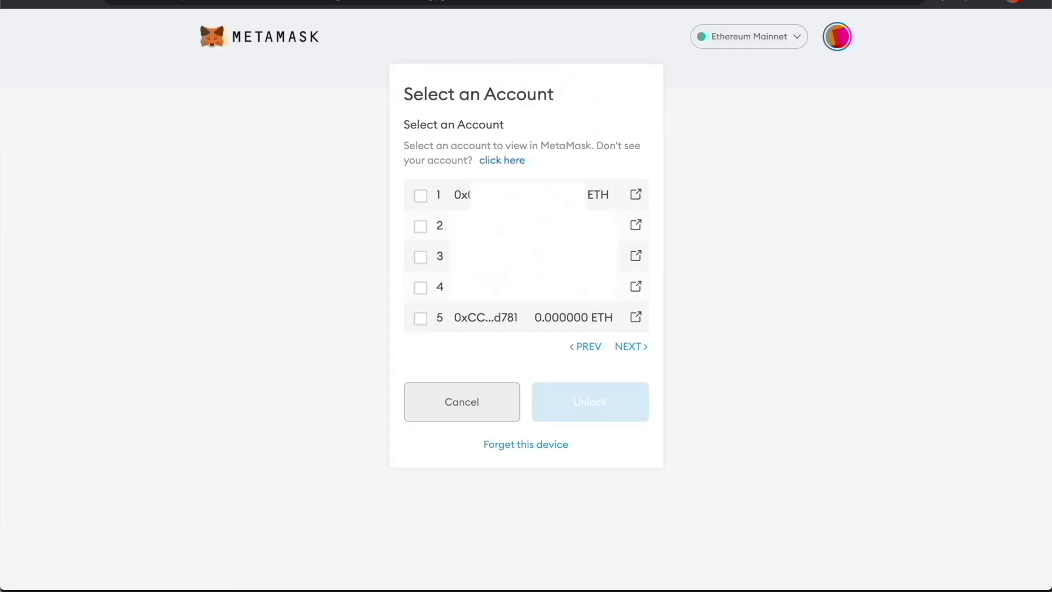
# Select account 1 in the Ledger account list and unlock it in MetaMask.
pyautogui.click(419, 195)
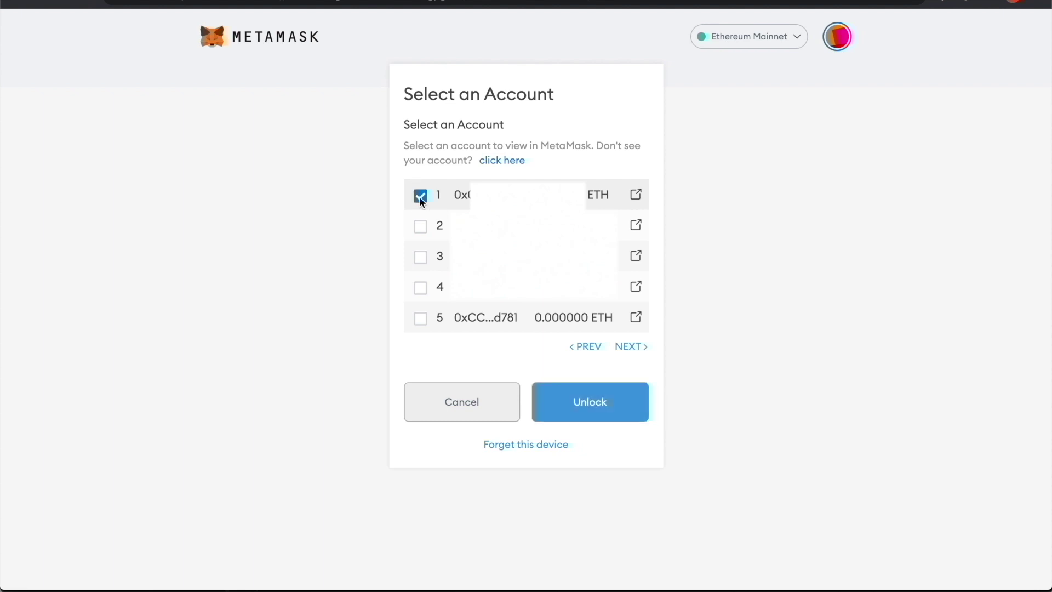
pyautogui.click(603, 404)
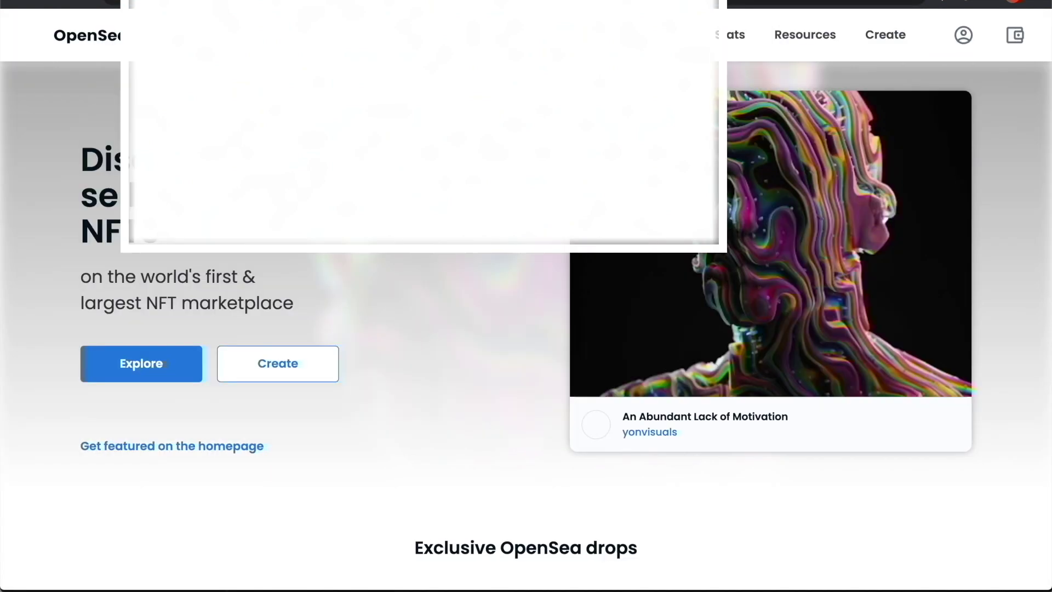
# Check the Ledger 1 account and its connection to OpenSea in the MetaMask extension.
pyautogui.click(958, 3)
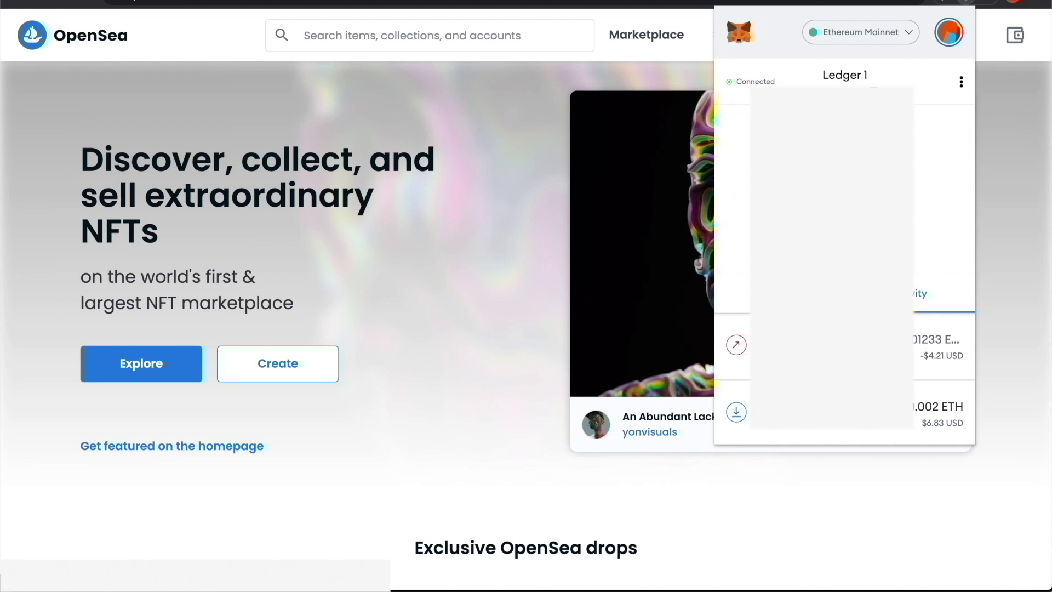
pyautogui.click(675, 130)
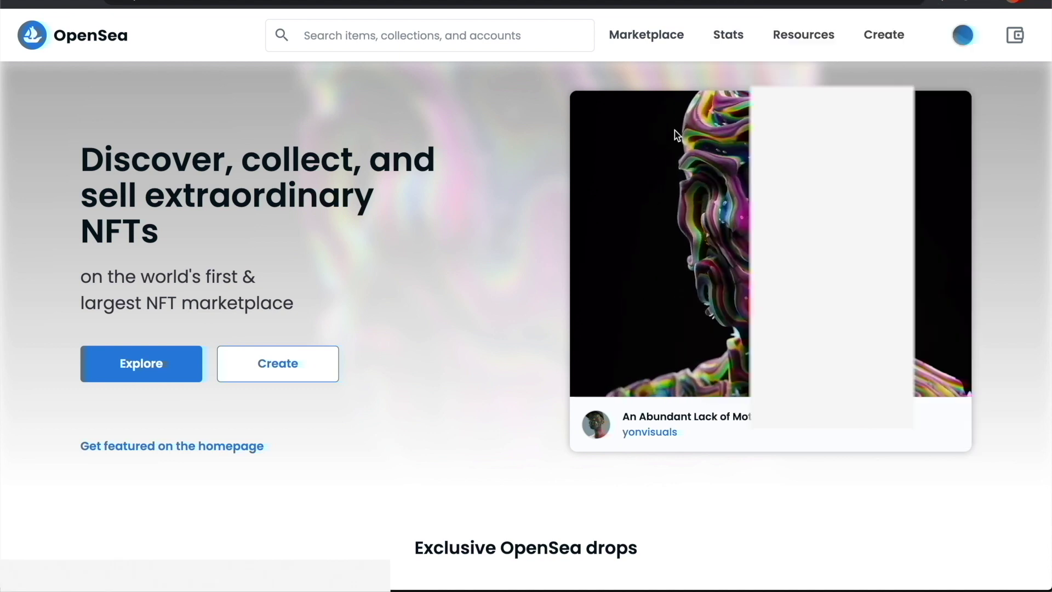
pyautogui.click(970, 6)
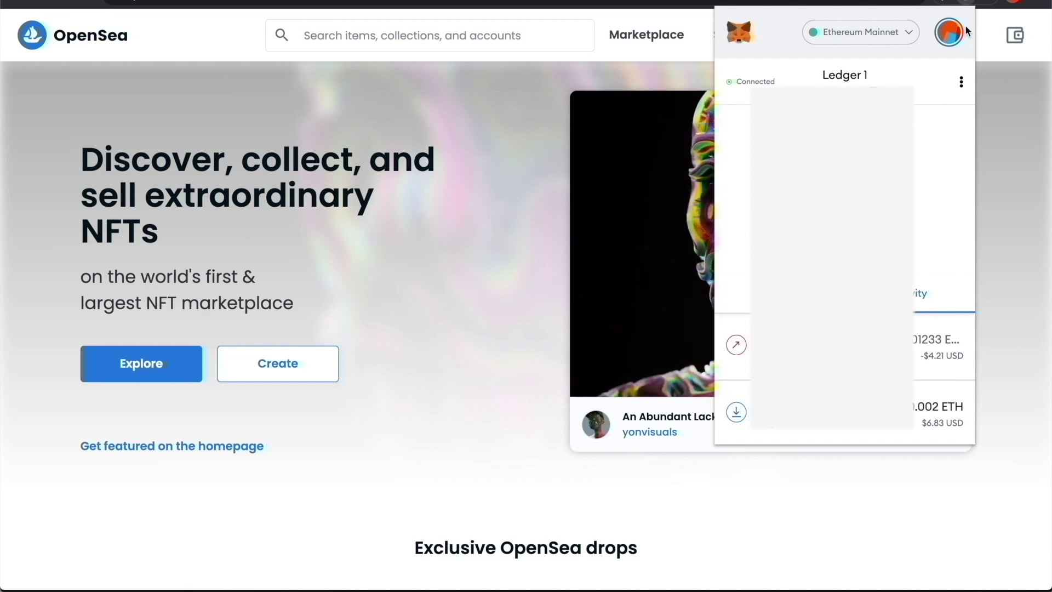
pyautogui.click(519, 168)
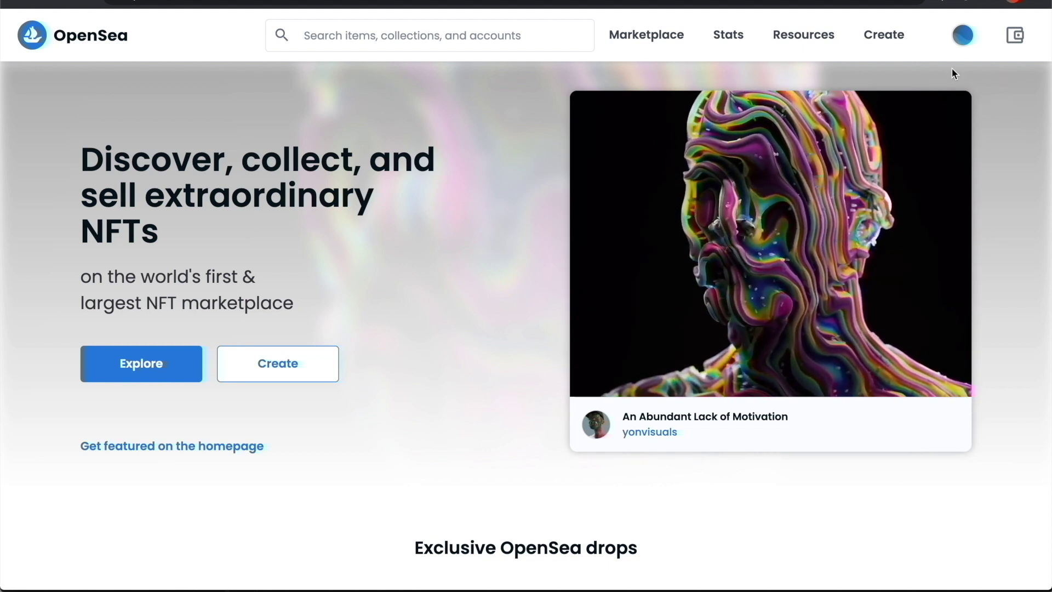
# Switch the active MetaMask account from Ledger 1 to Account 2 and return to the OpenSea page.
pyautogui.moveTo(970, 56)
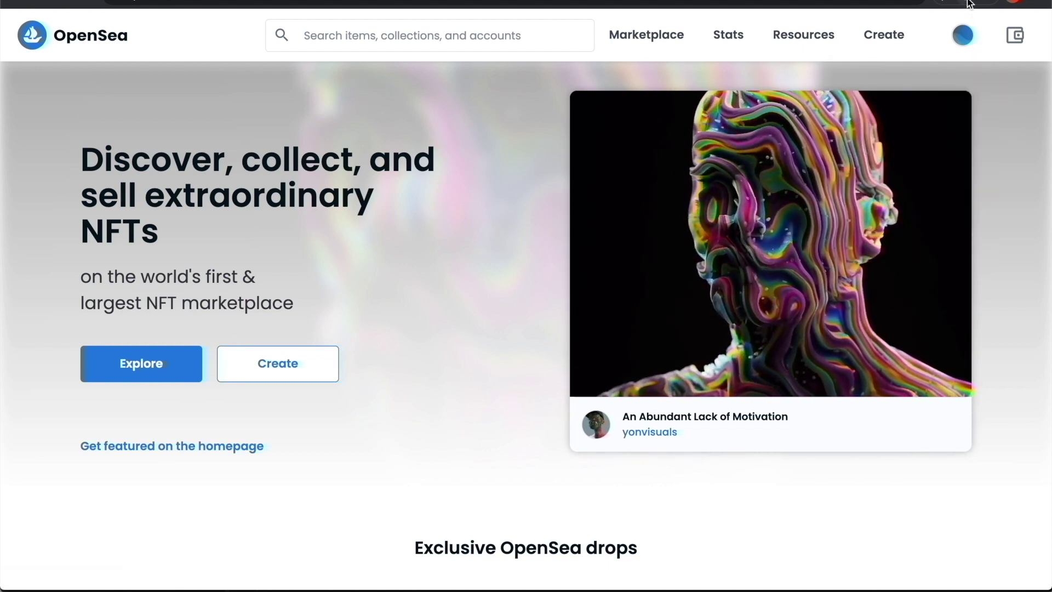
pyautogui.click(968, 2)
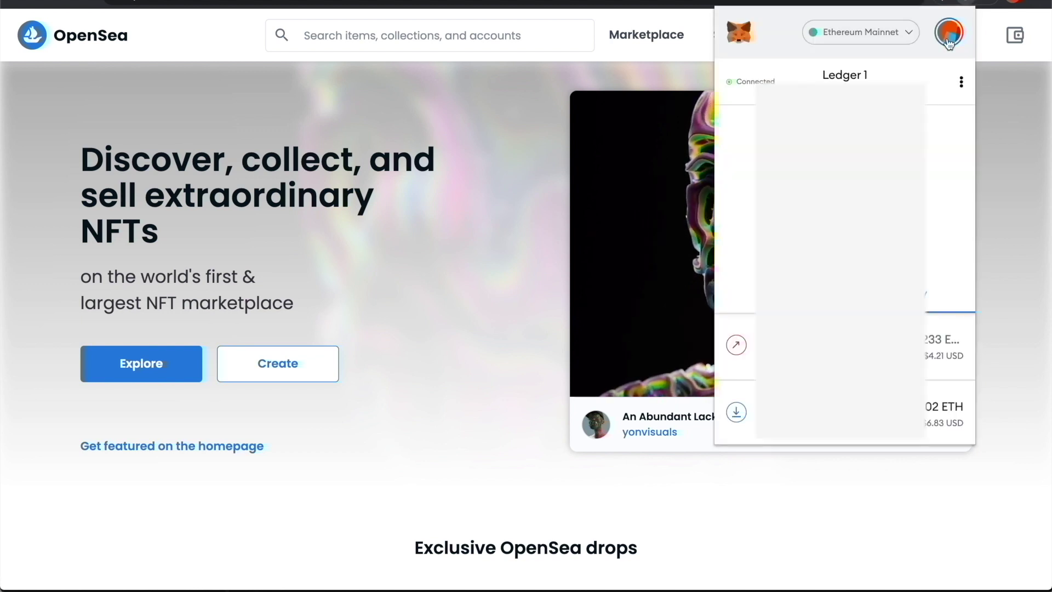
pyautogui.click(948, 34)
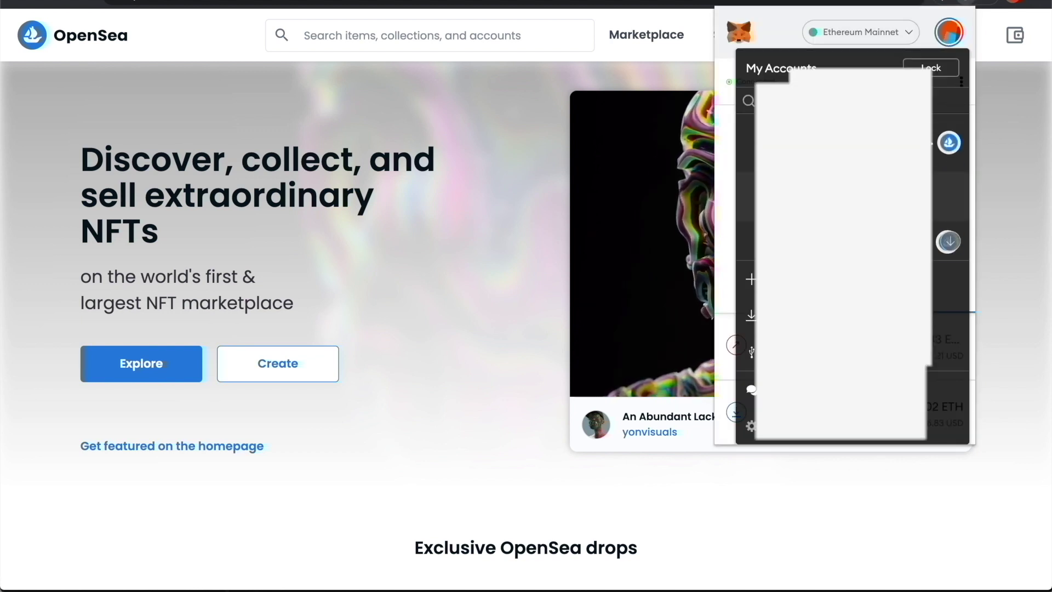
pyautogui.click(950, 249)
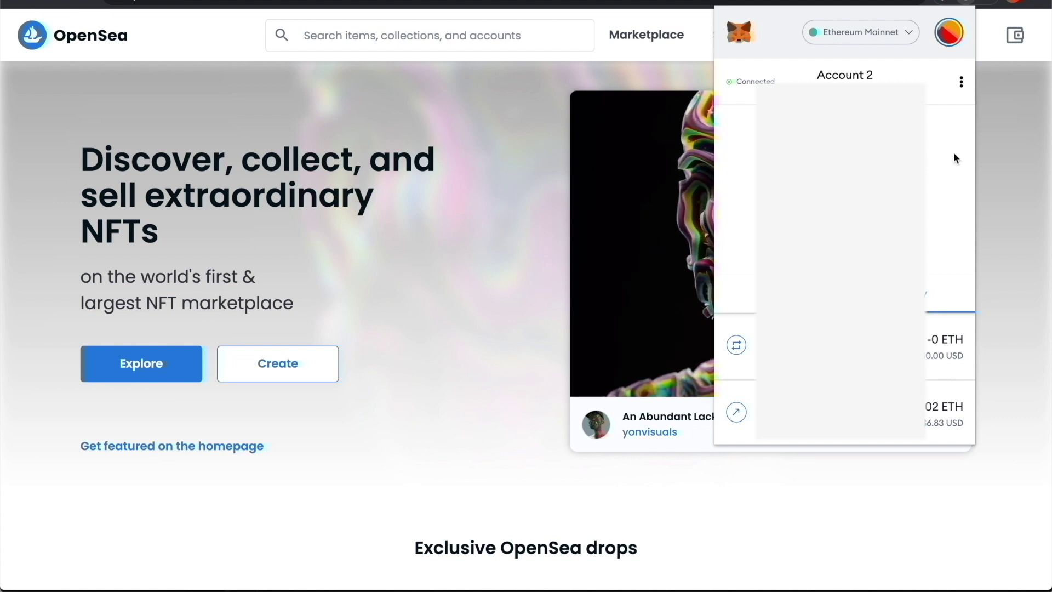
pyautogui.click(986, 147)
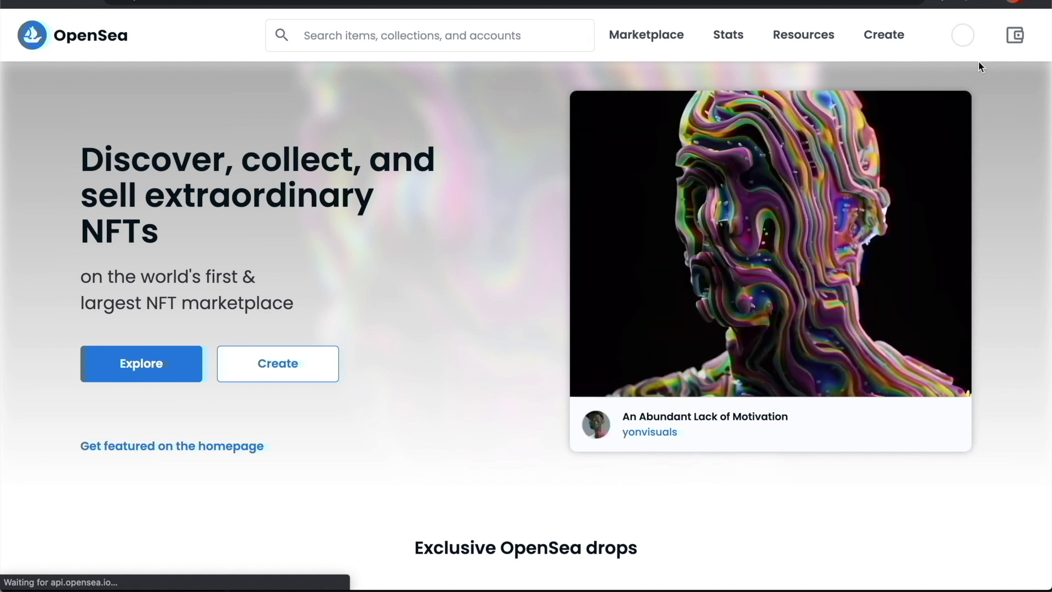
# Open the OpenSea profile's collected items and view the LaMelo Ball Collectibles Blue Neptune NFT.
pyautogui.moveTo(965, 47)
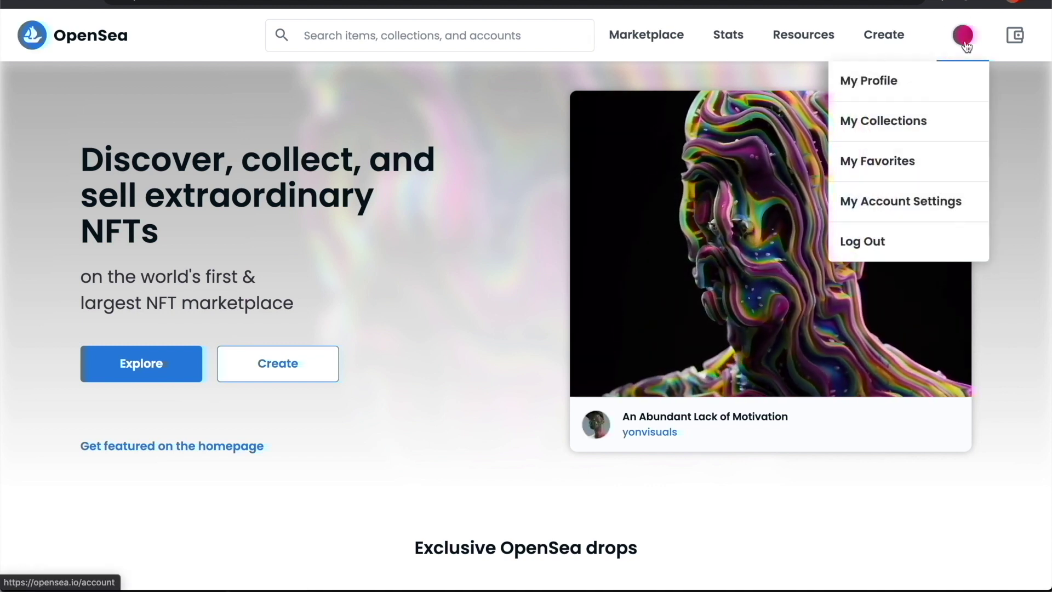
pyautogui.click(964, 40)
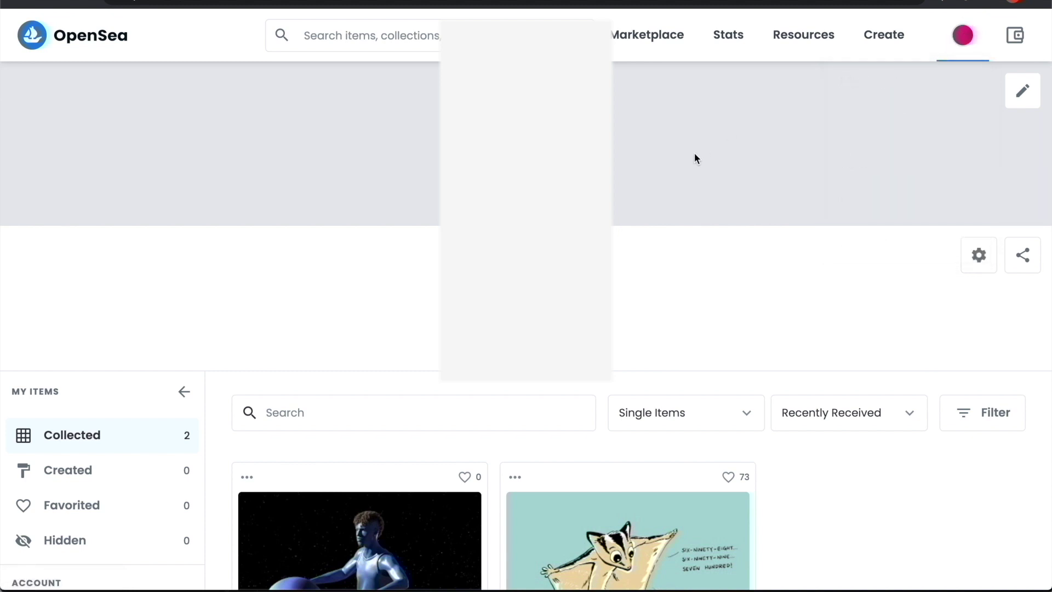
pyautogui.scroll(-5, 694, 156)
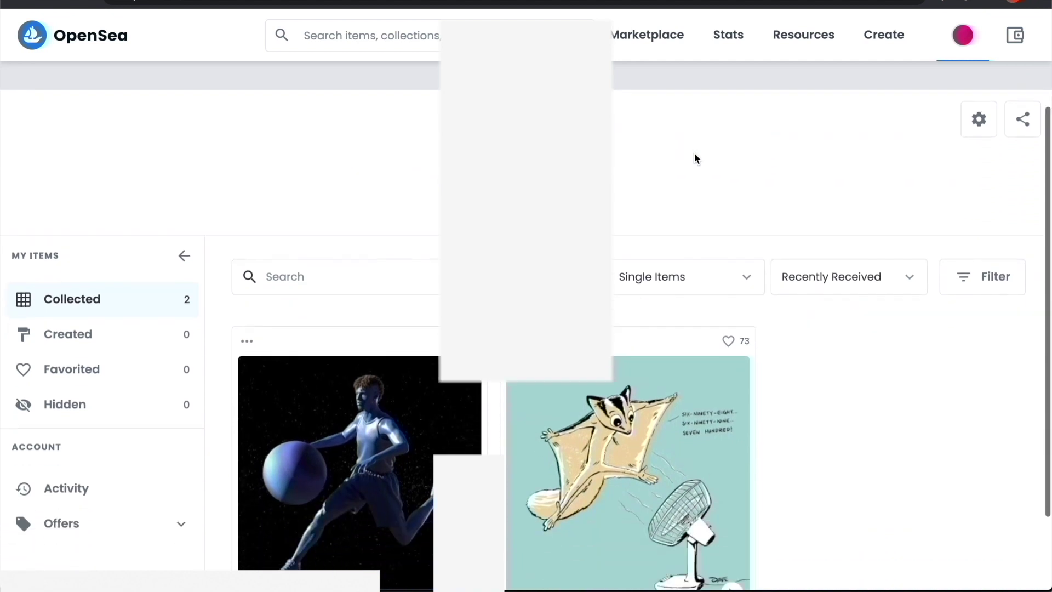
pyautogui.click(324, 406)
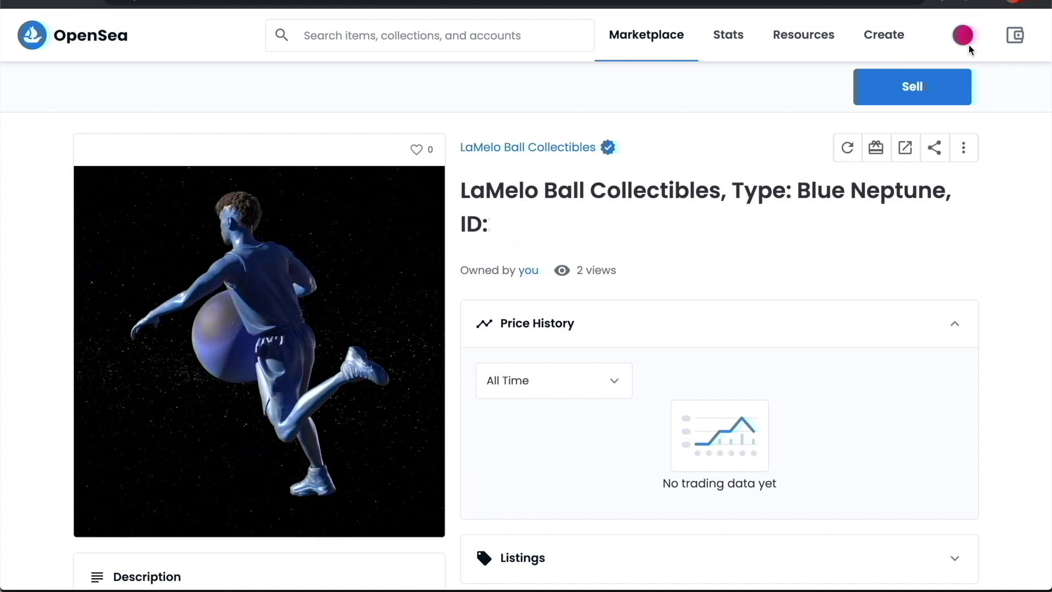
# Check the active MetaMask account, and start a transfer of the Blue Neptune NFT with the copied wallet address as recipient.
pyautogui.click(965, 3)
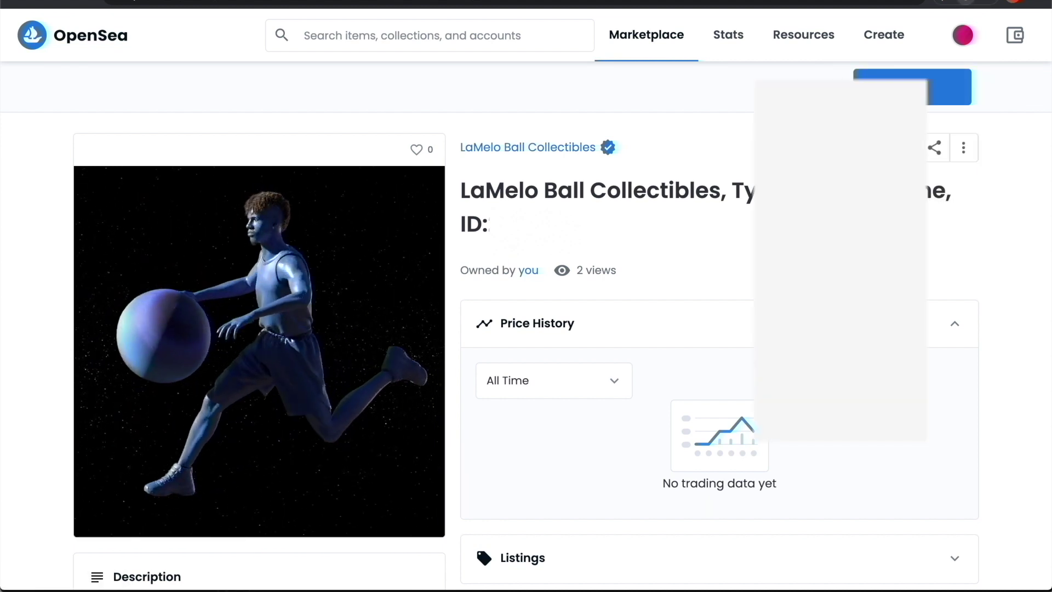
pyautogui.click(642, 194)
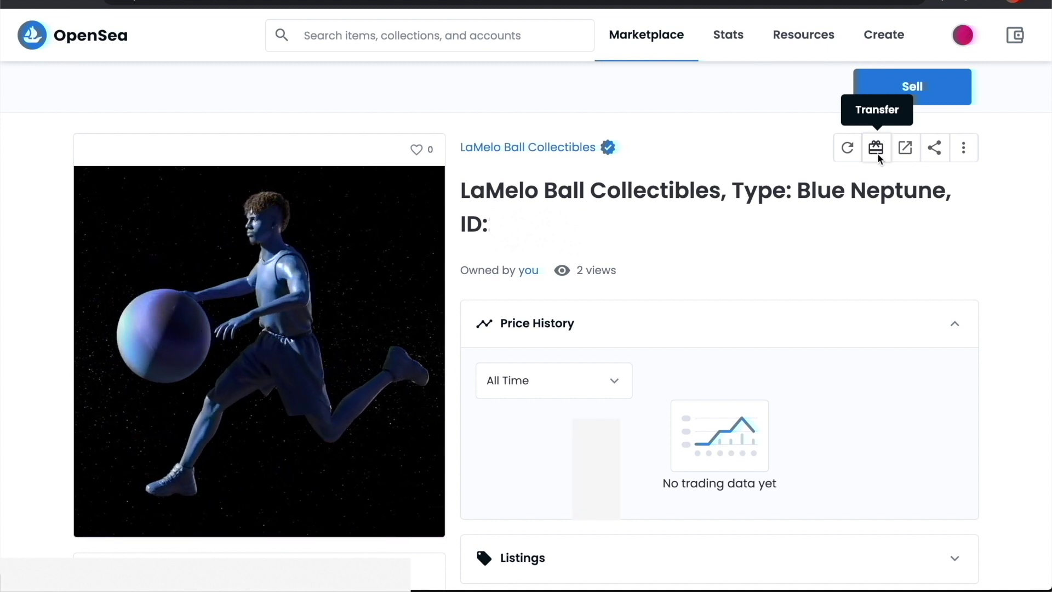
pyautogui.click(876, 153)
pyautogui.scroll(-1, 780, 261)
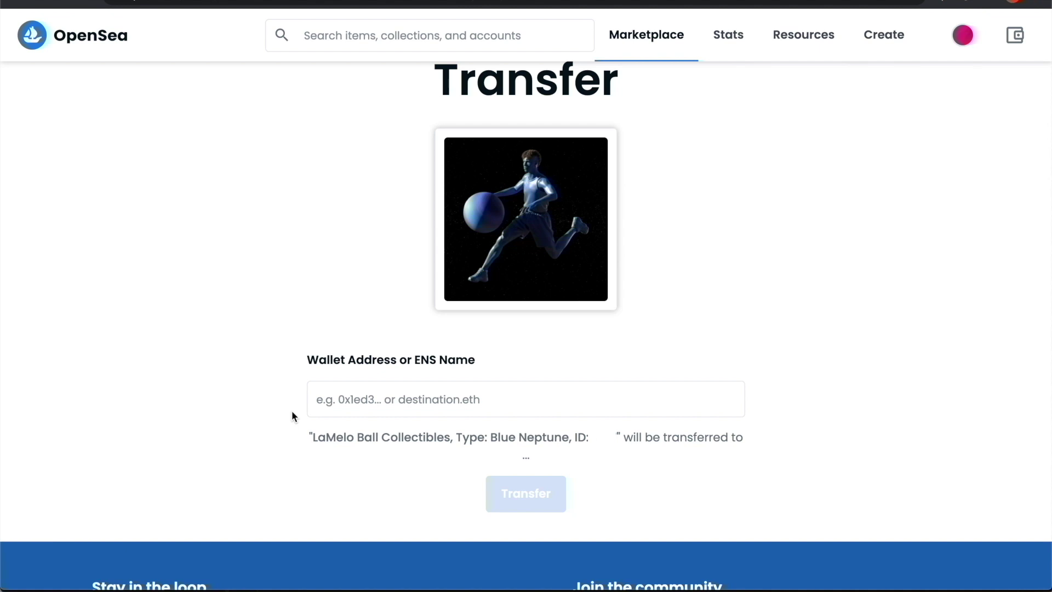
pyautogui.click(328, 399)
pyautogui.hotkey('ctrl', 'v')
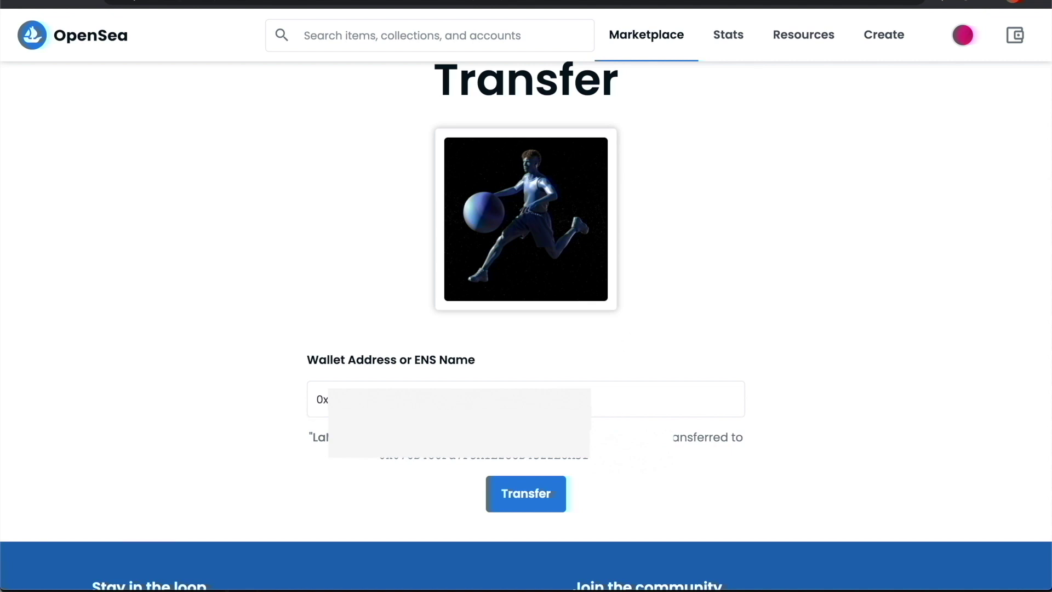
# Compare the entered recipient address with the accounts in the MetaMask extension.
pyautogui.click(966, 3)
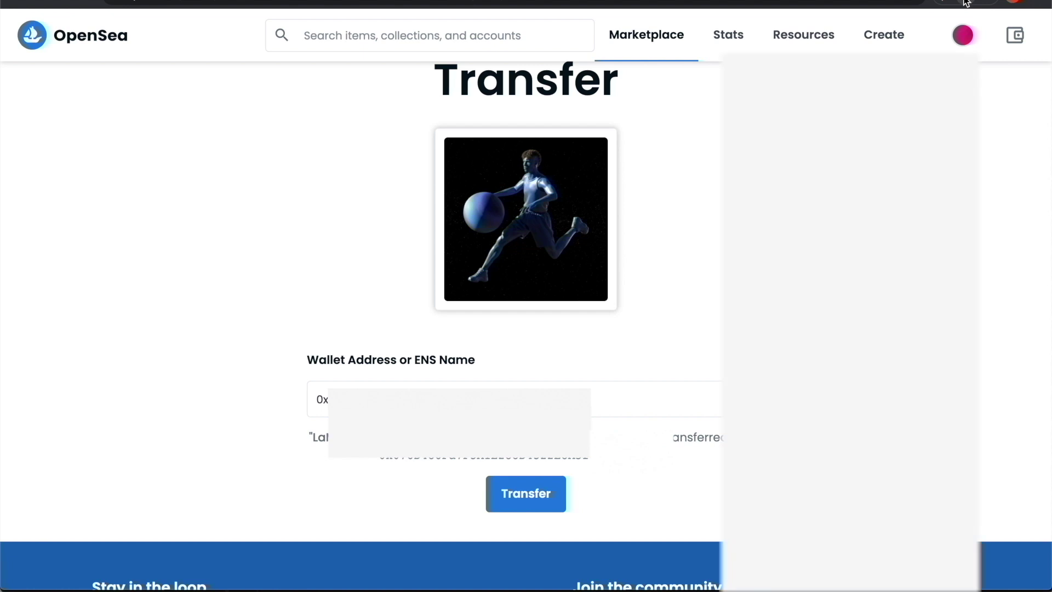
pyautogui.click(947, 39)
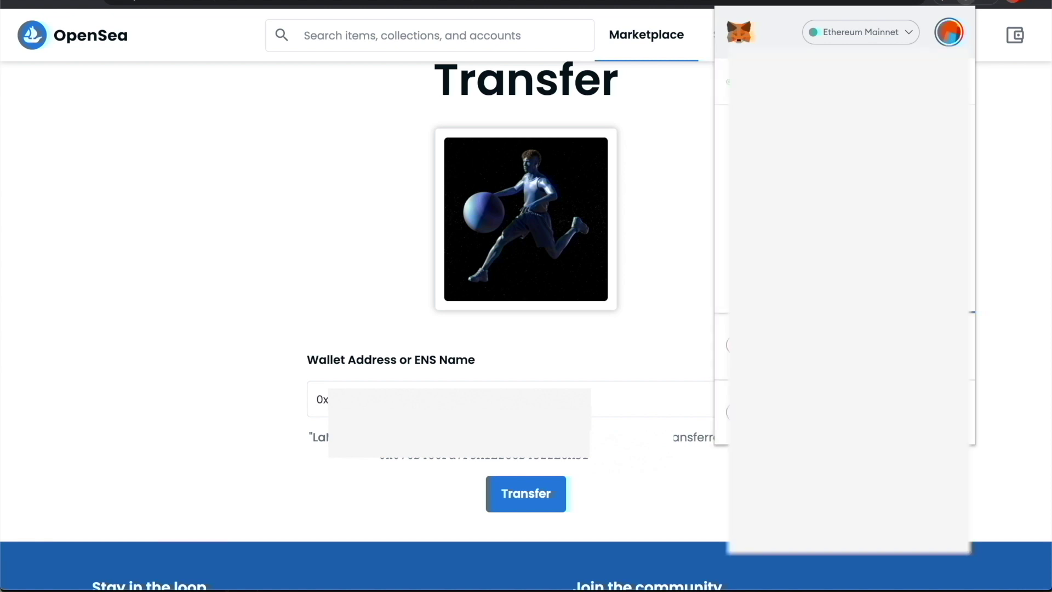
pyautogui.click(947, 38)
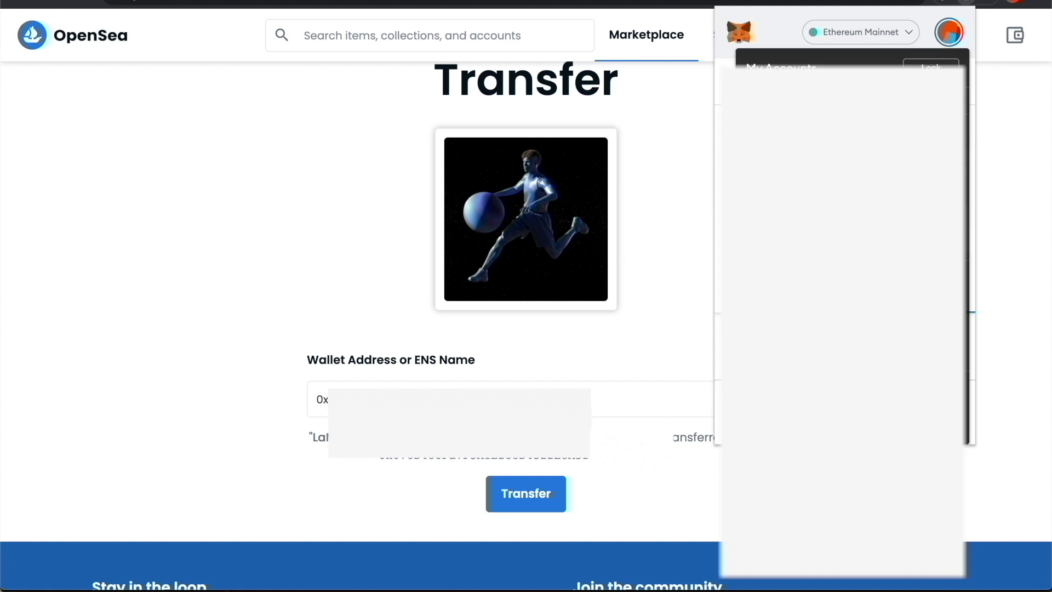
pyautogui.click(948, 32)
pyautogui.click(650, 260)
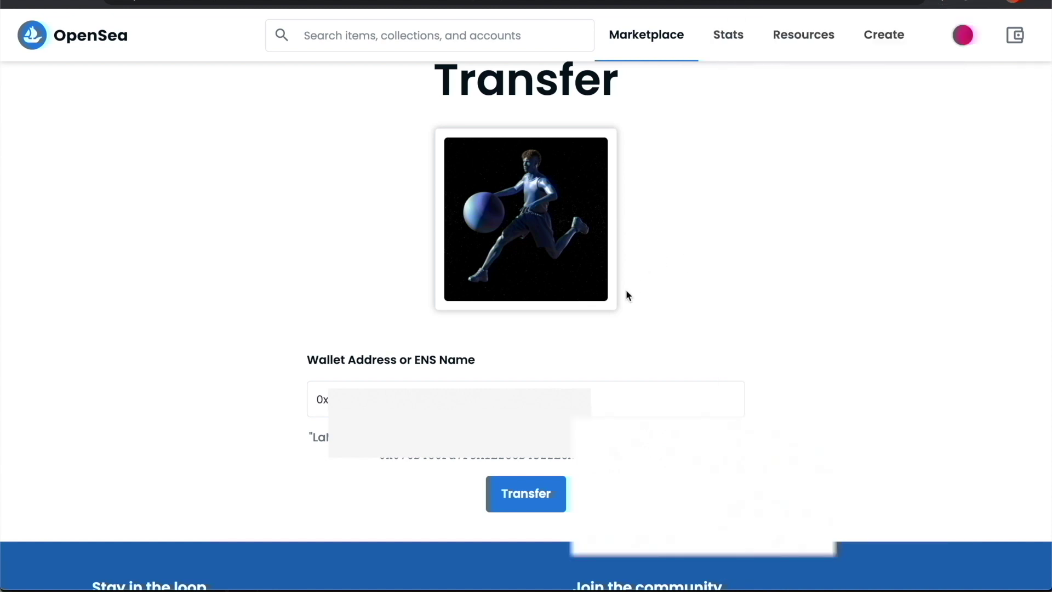
# Submit the NFT transfer and copy the destination contract address from MetaMask's confirmation request.
pyautogui.scroll(2, 485, 224)
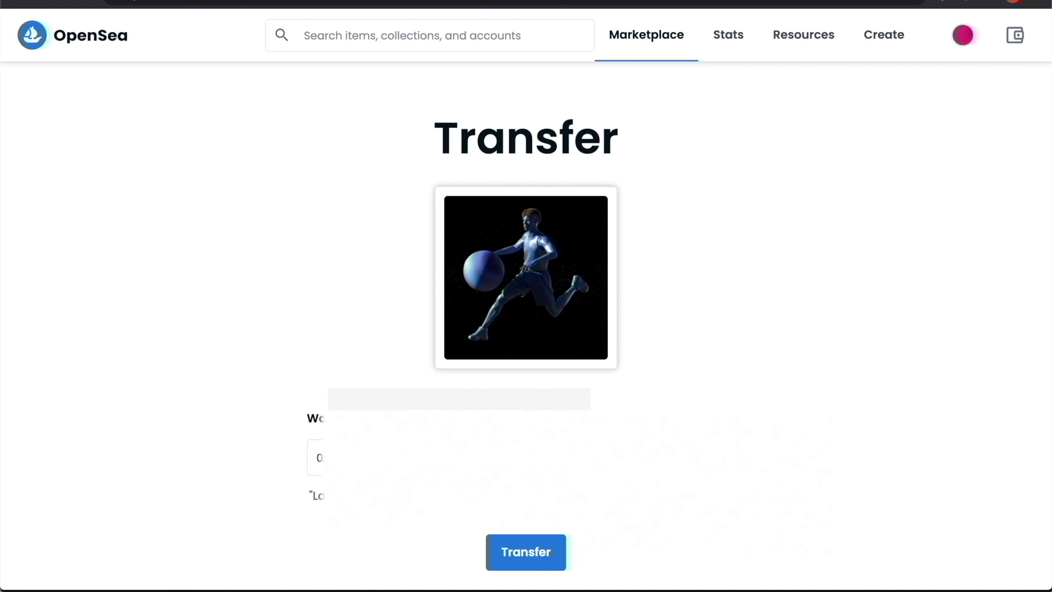
pyautogui.click(558, 545)
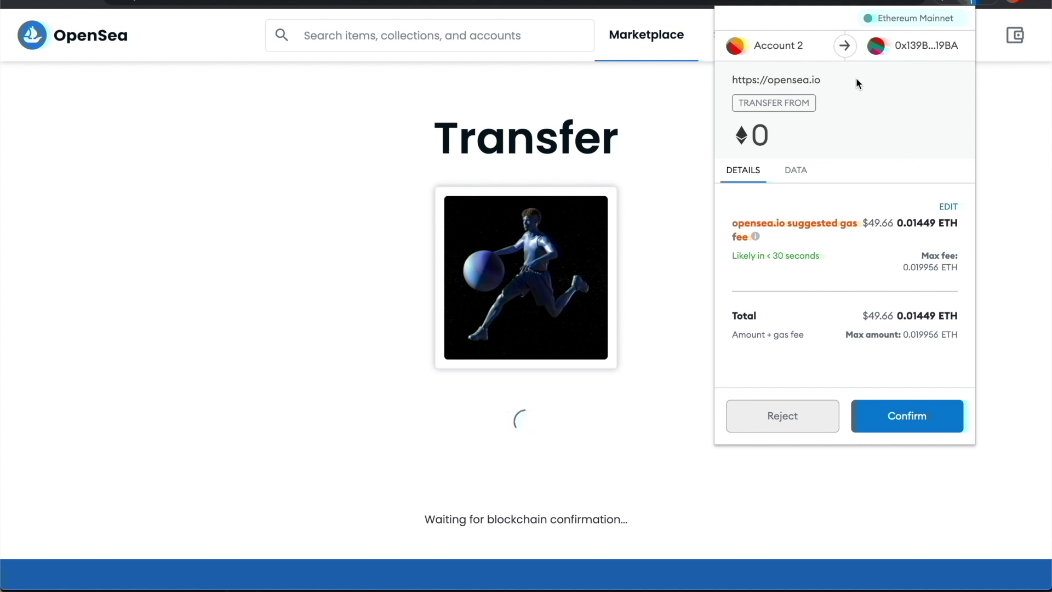
pyautogui.click(918, 52)
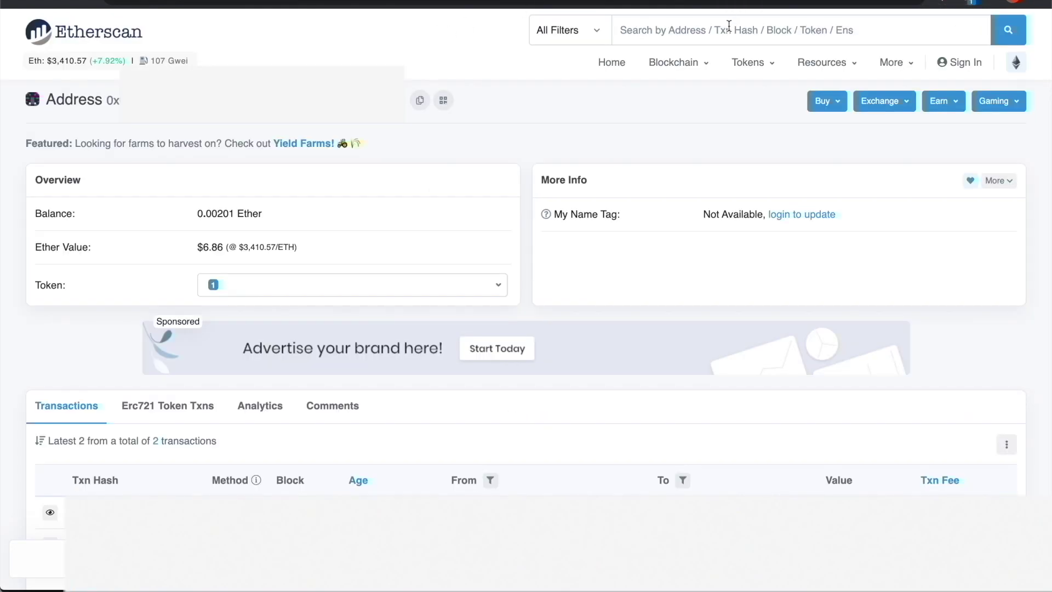
# Look up the copied contract address on Etherscan, compare it with the pending MetaMask request, and review the contract's transactions.
pyautogui.click(691, 30)
pyautogui.hotkey('ctrl', 'v')
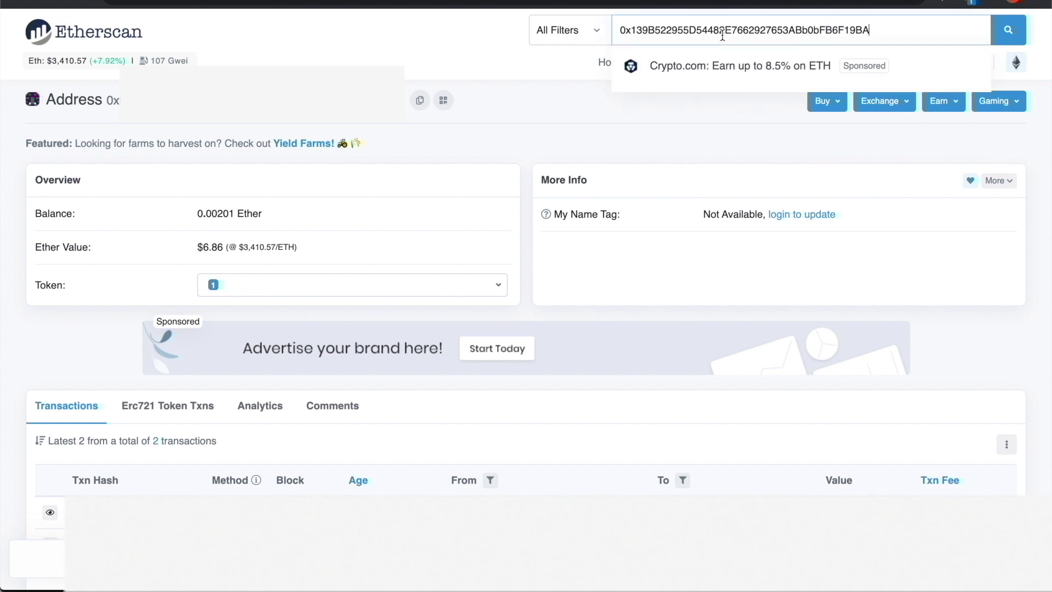
pyautogui.press('Return')
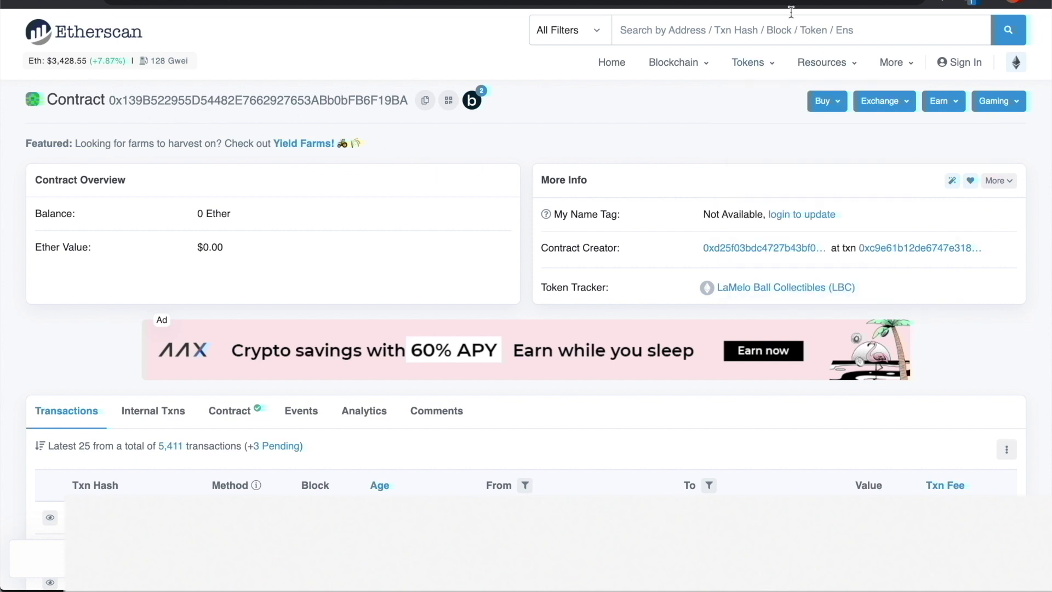
pyautogui.click(967, 5)
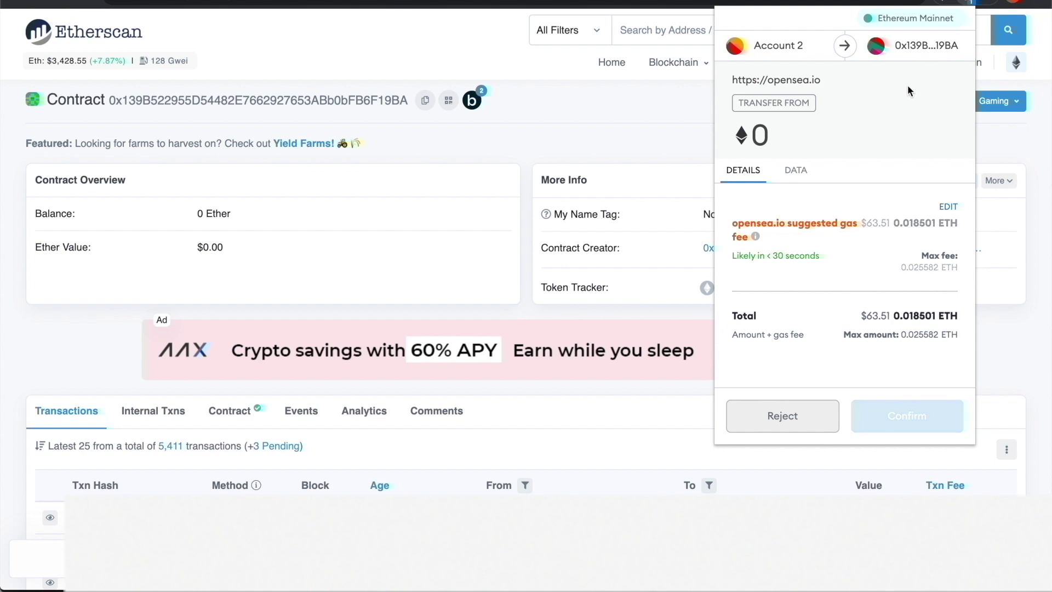
pyautogui.click(380, 210)
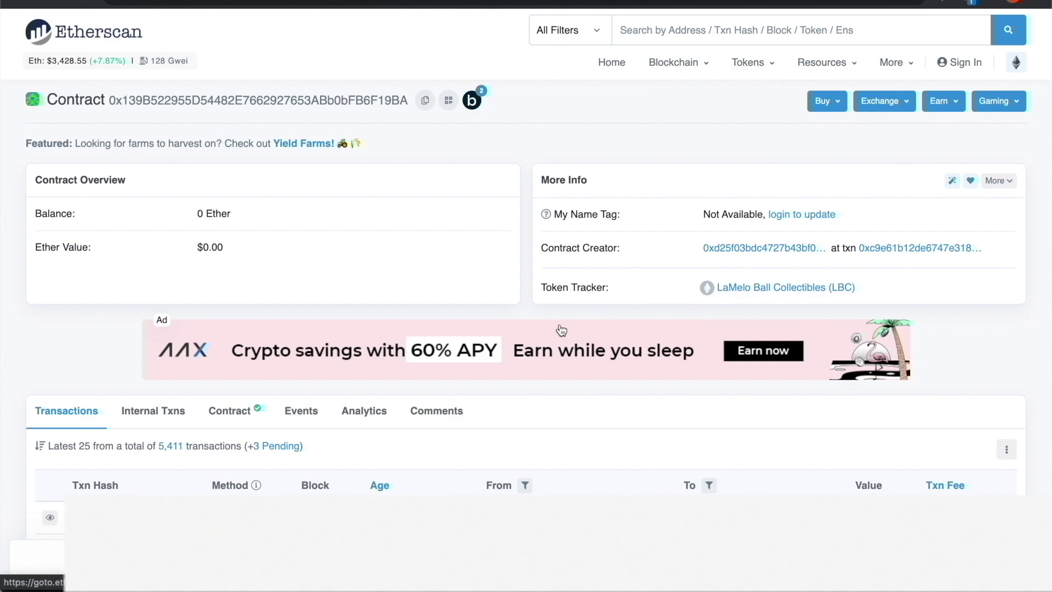
pyautogui.scroll(-8, 561, 329)
pyautogui.scroll(4, 559, 312)
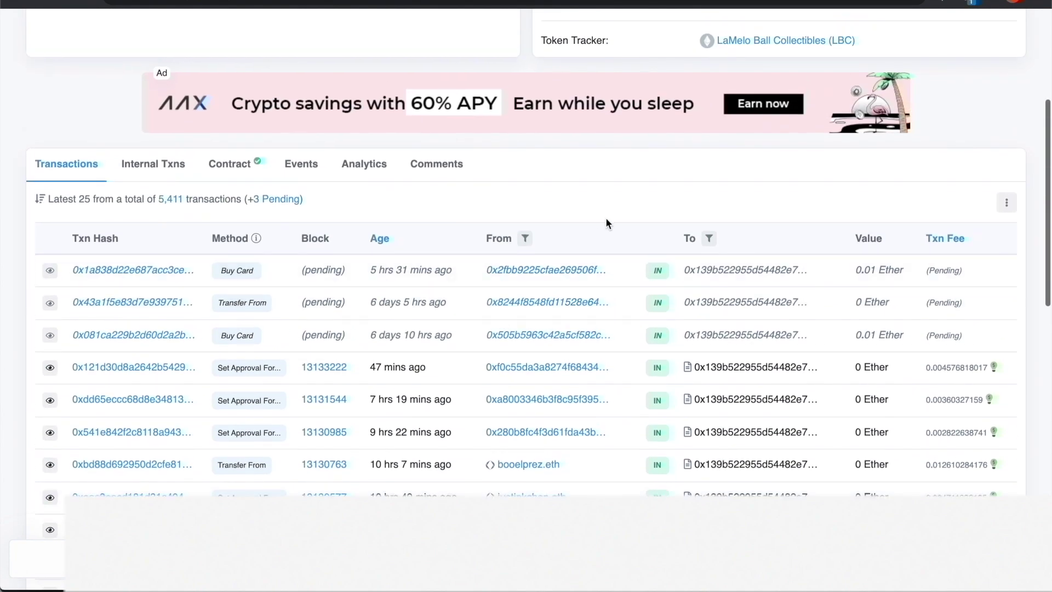
pyautogui.scroll(4, 383, 170)
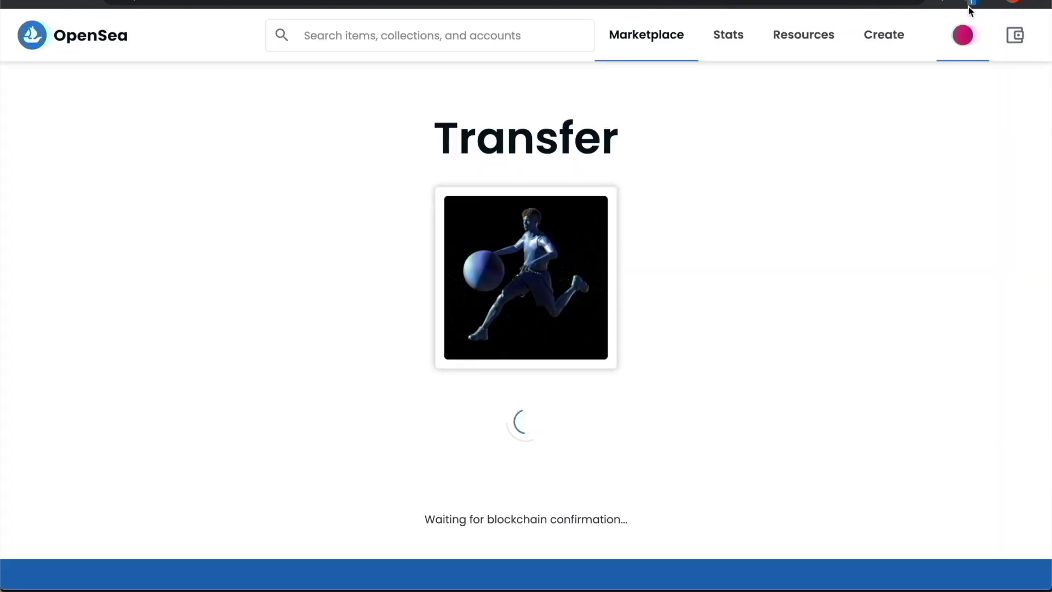
# Reject the pending NFT transfer in MetaMask, and reject the resubmitted transfer request as well.
pyautogui.click(967, 4)
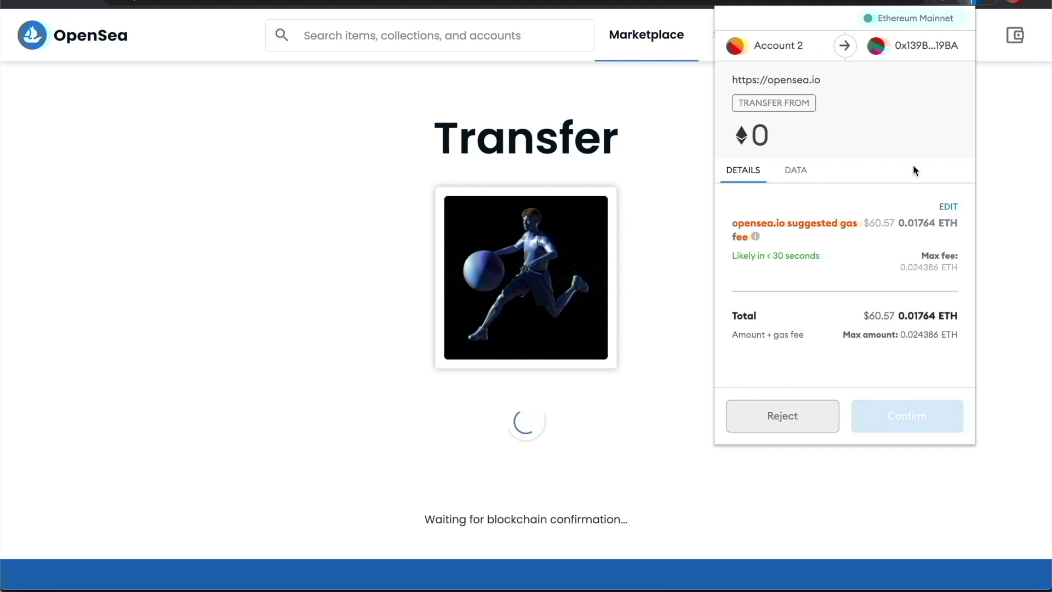
pyautogui.click(770, 417)
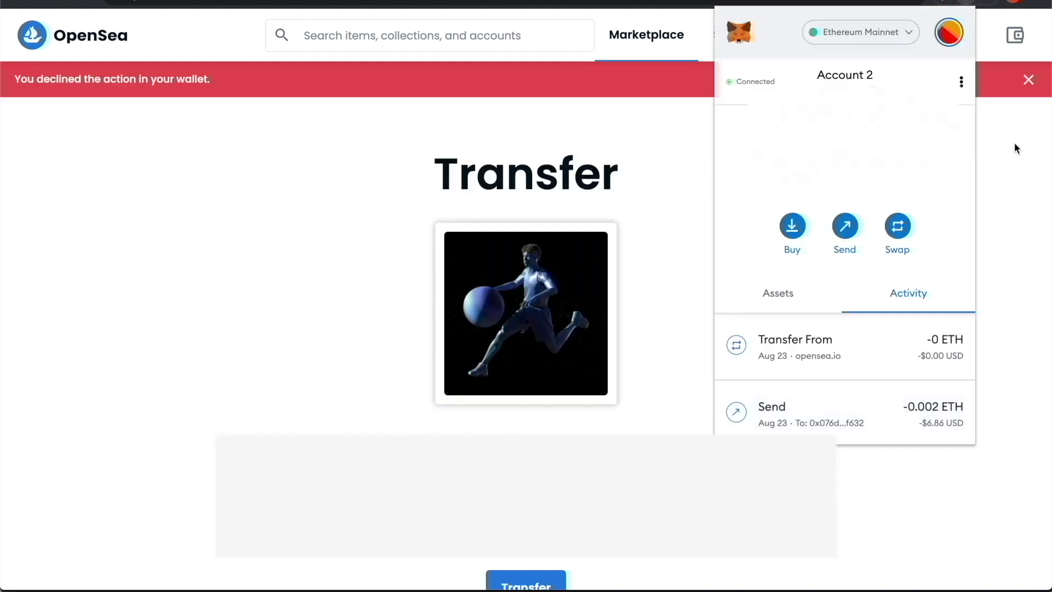
pyautogui.click(1014, 145)
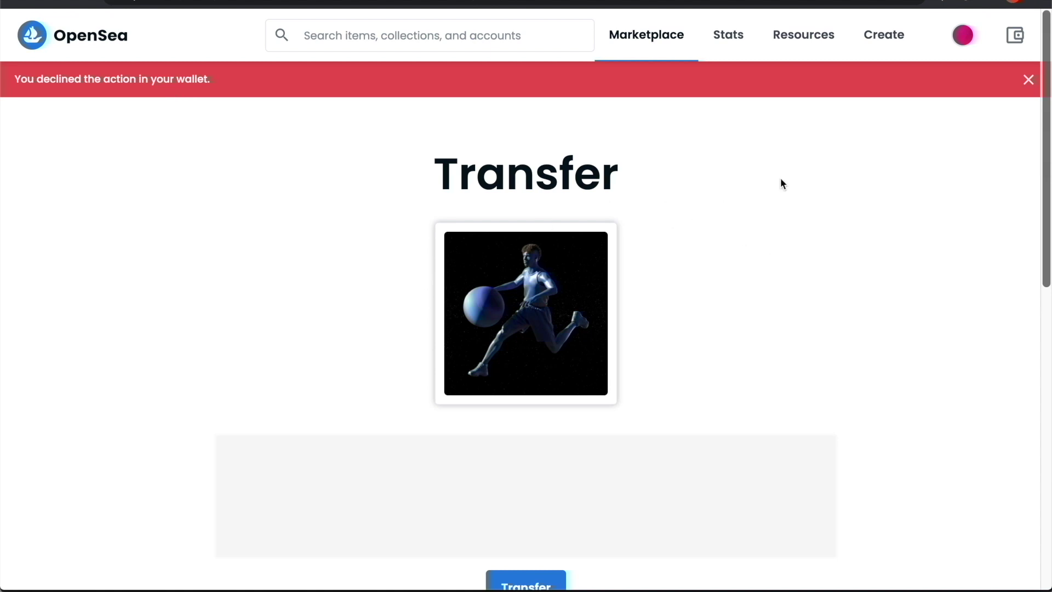
pyautogui.click(1028, 81)
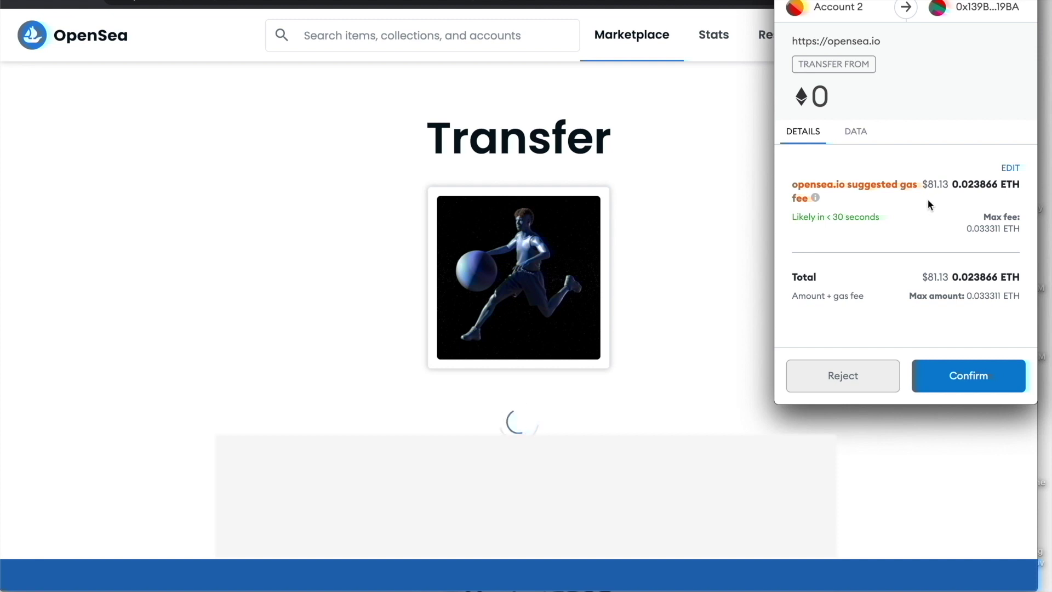
pyautogui.click(858, 376)
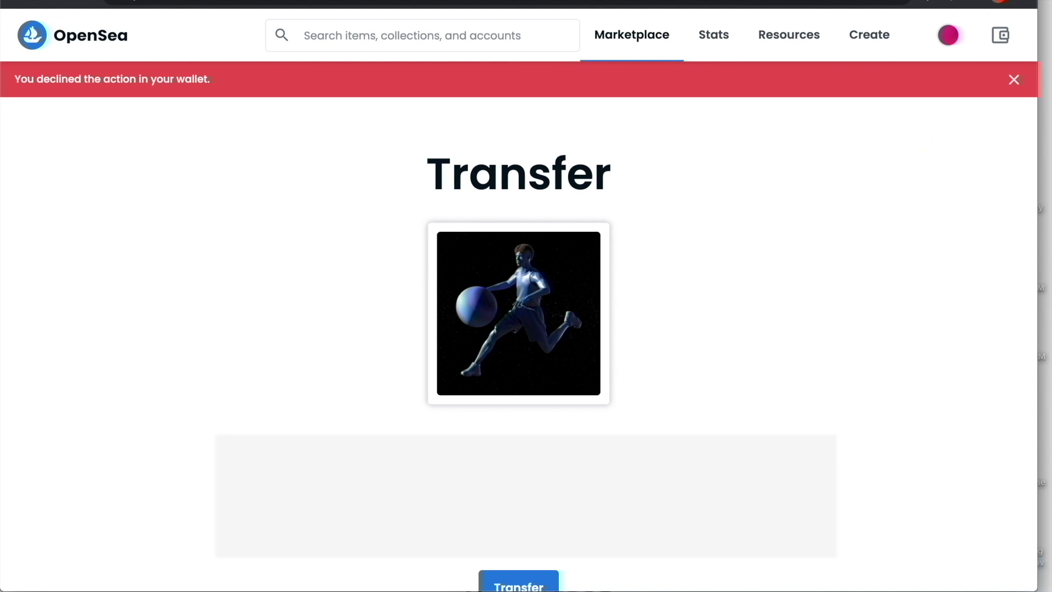